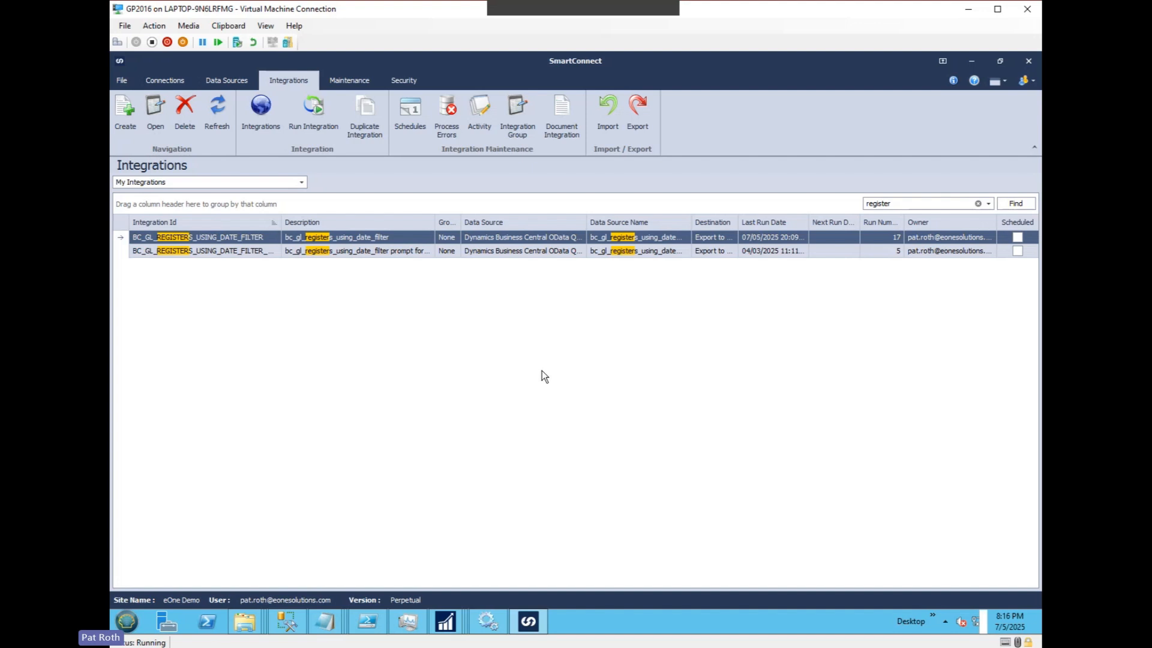
Look up the GBL_DATE default value in the user global variables and save the variable list.
{"action": "left_click", "coordinate": [121, 80]}
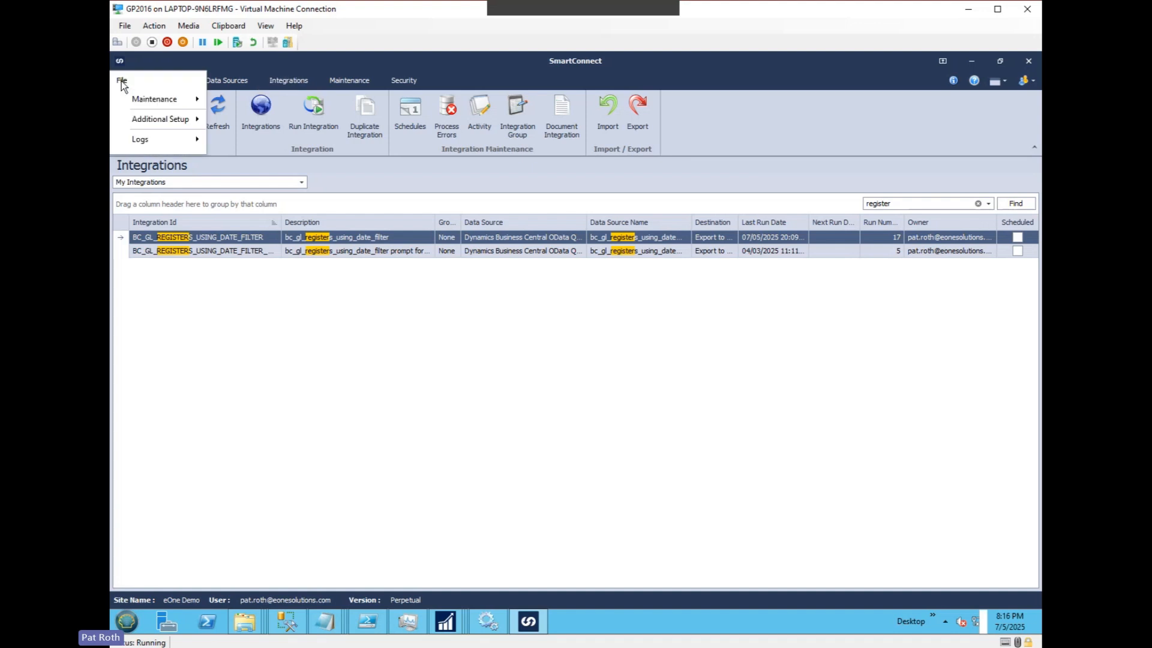
{"action": "mouse_move", "coordinate": [145, 98]}
{"action": "left_click", "coordinate": [240, 187]}
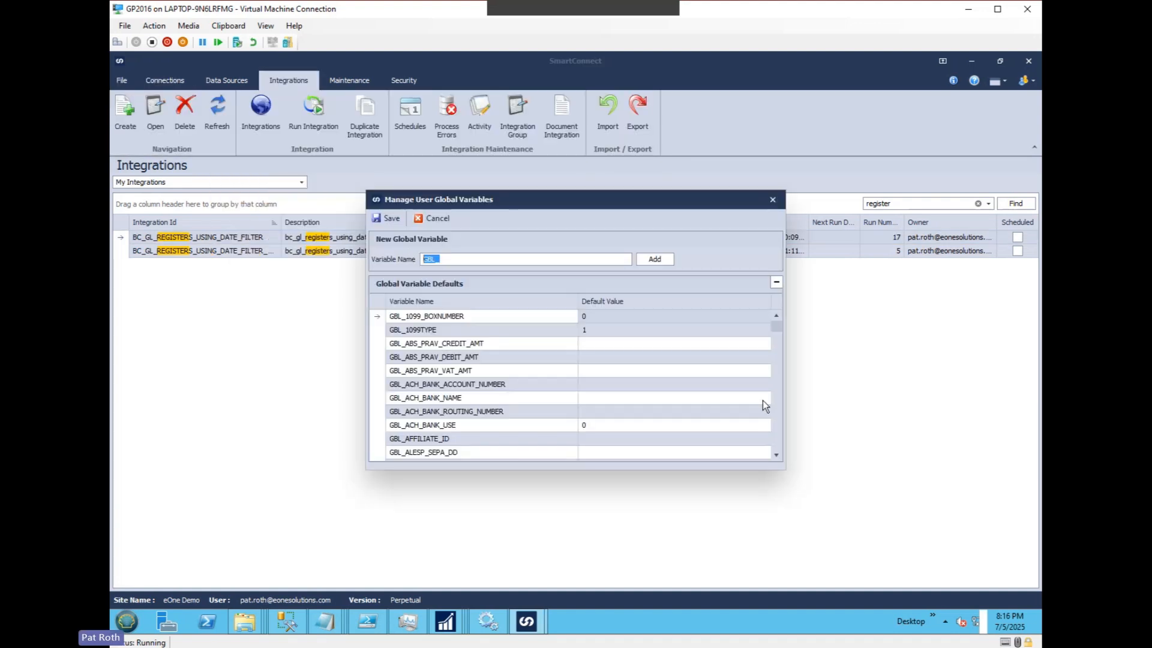
{"action": "left_click", "coordinate": [776, 425]}
{"action": "left_click", "coordinate": [779, 426]}
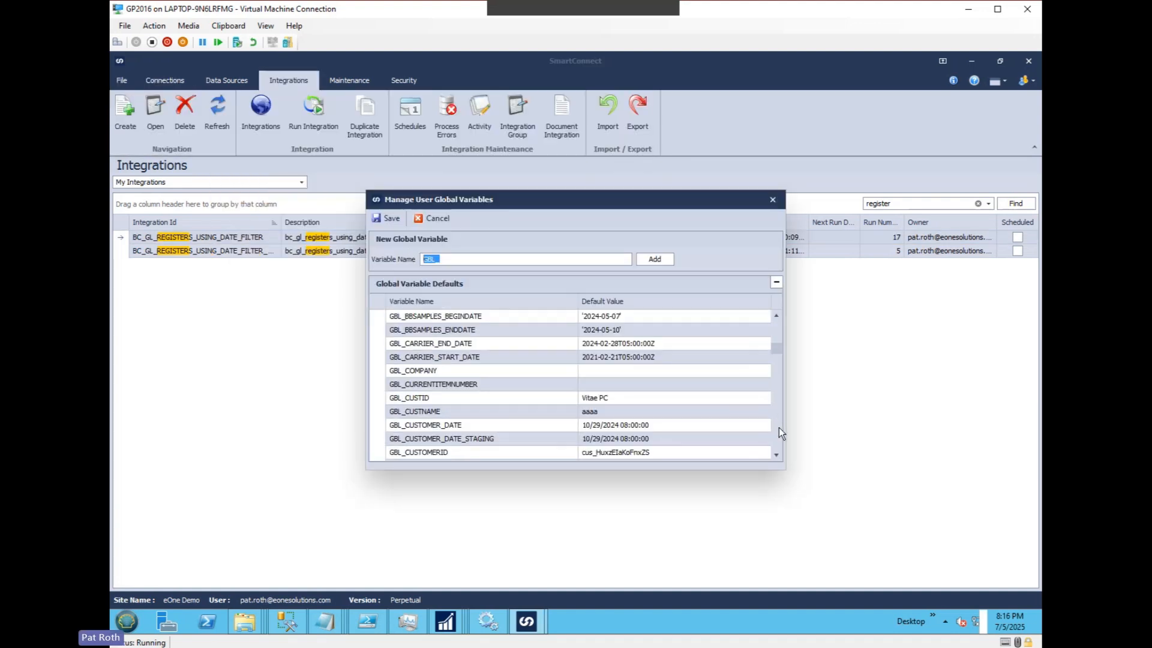
{"action": "scroll", "coordinate": [775, 455], "scroll_direction": "down", "scroll_amount": 1}
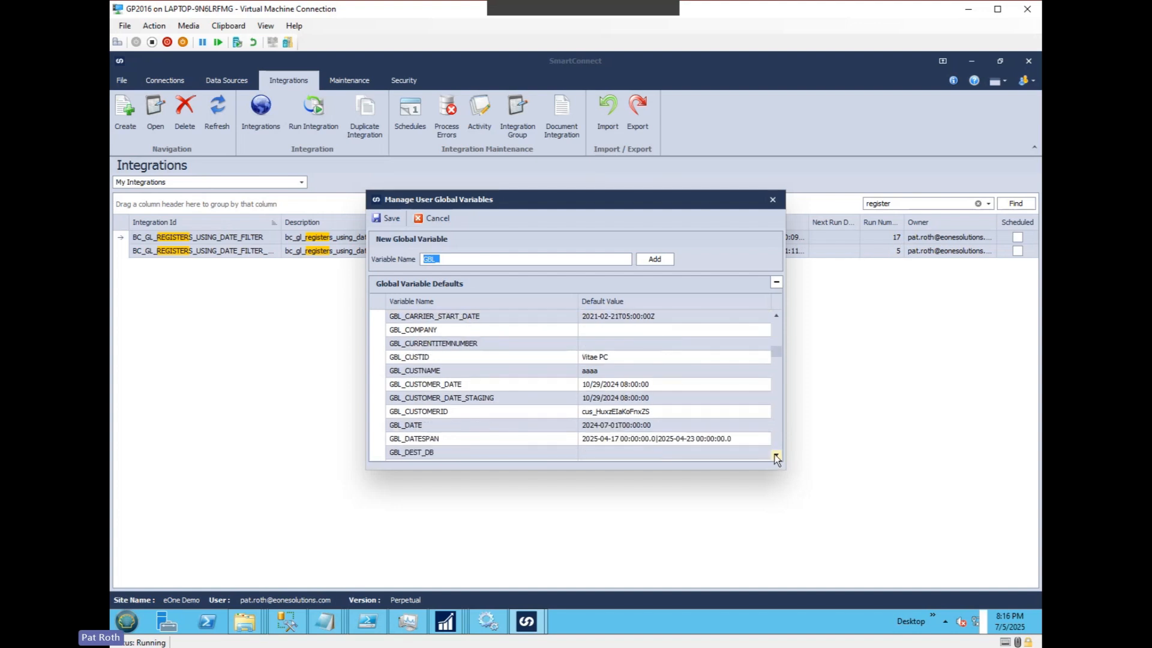
{"action": "left_click", "coordinate": [478, 423]}
{"action": "scroll", "coordinate": [624, 418], "scroll_direction": "down", "scroll_amount": 1}
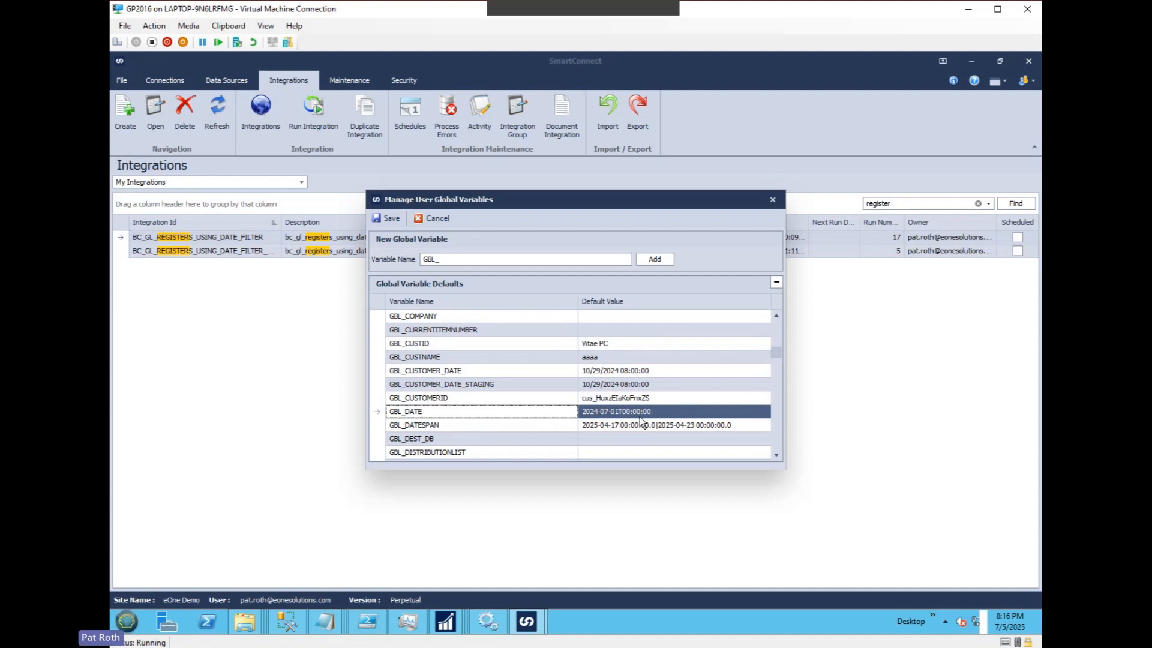
{"action": "scroll", "coordinate": [633, 418], "scroll_direction": "down", "scroll_amount": 1}
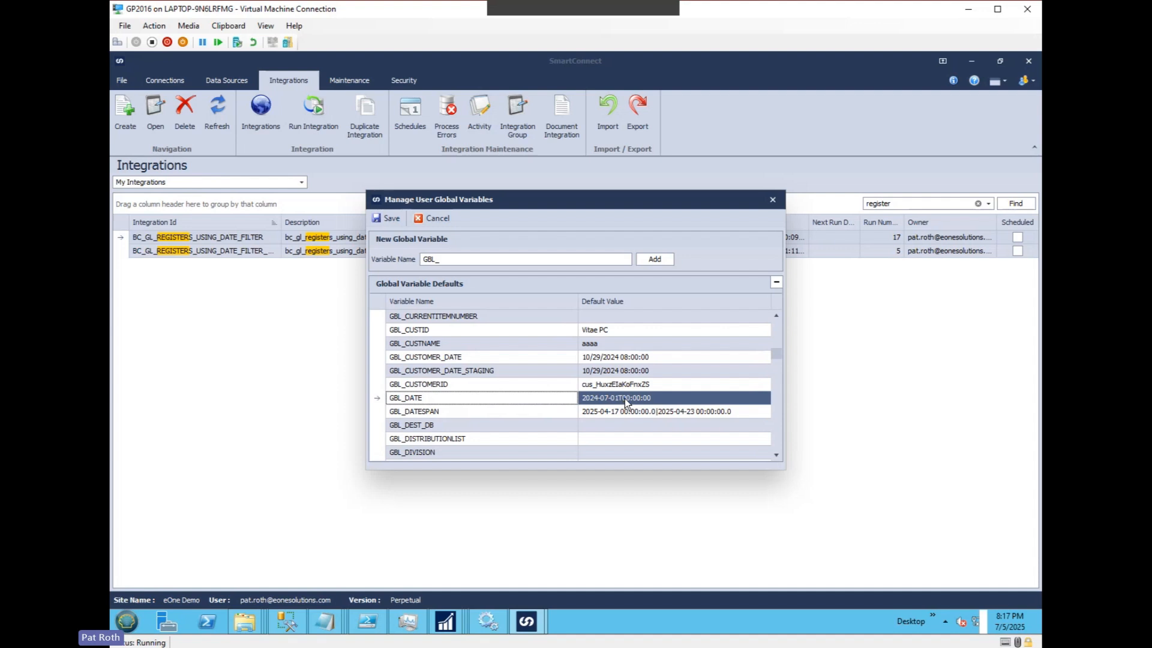
{"action": "left_click", "coordinate": [389, 217]}
Open the bc_gl_registers_using_date_filter data source and examine the OData filter on its GL_Registers service.
{"action": "left_click", "coordinate": [229, 84]}
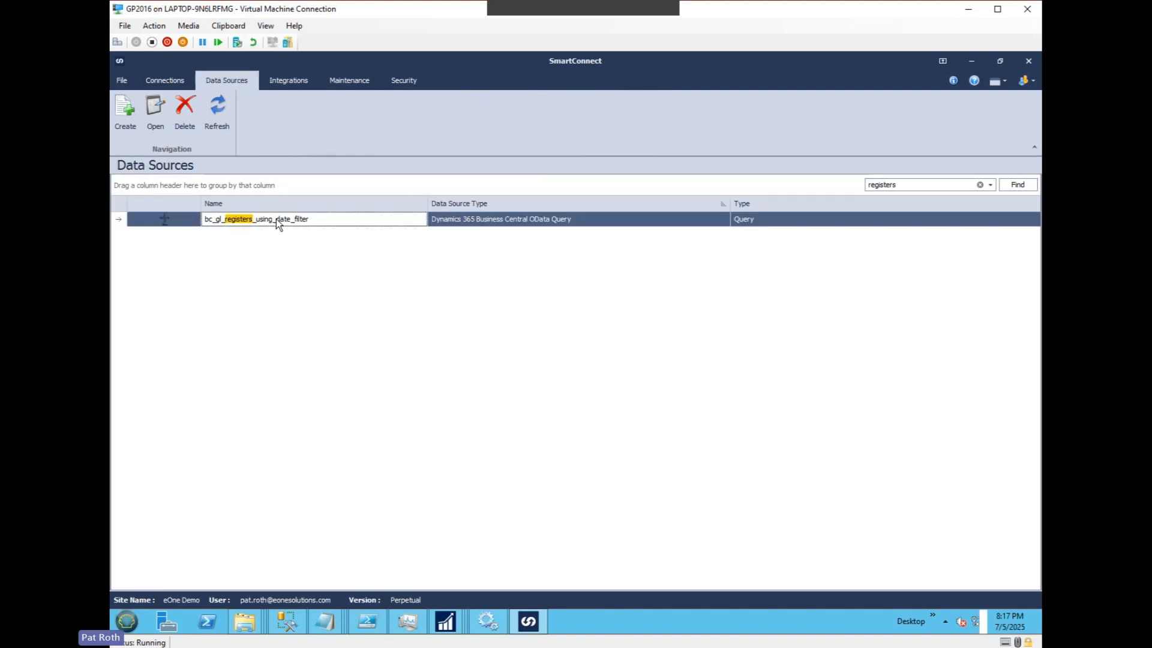
{"action": "double_click", "coordinate": [277, 220]}
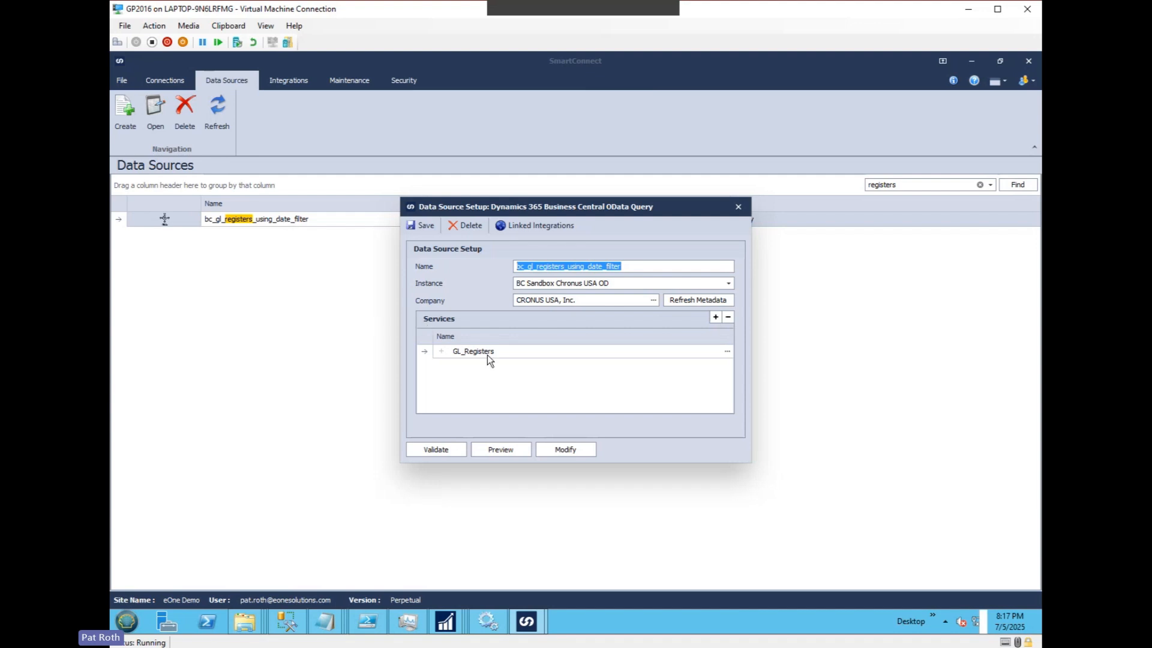
{"action": "left_click", "coordinate": [726, 352]}
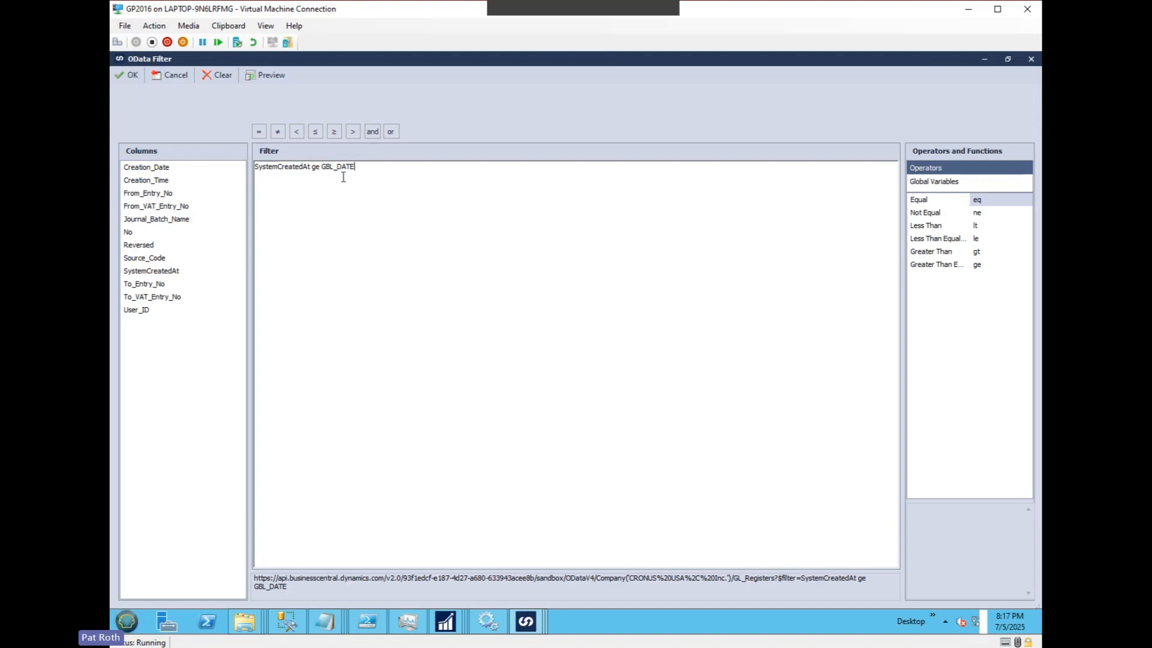
{"action": "left_click_drag", "start_coordinate": [369, 169], "coordinate": [327, 165]}
{"action": "double_click", "coordinate": [284, 587]}
{"action": "left_click", "coordinate": [392, 374]}
{"action": "left_click", "coordinate": [124, 75]}
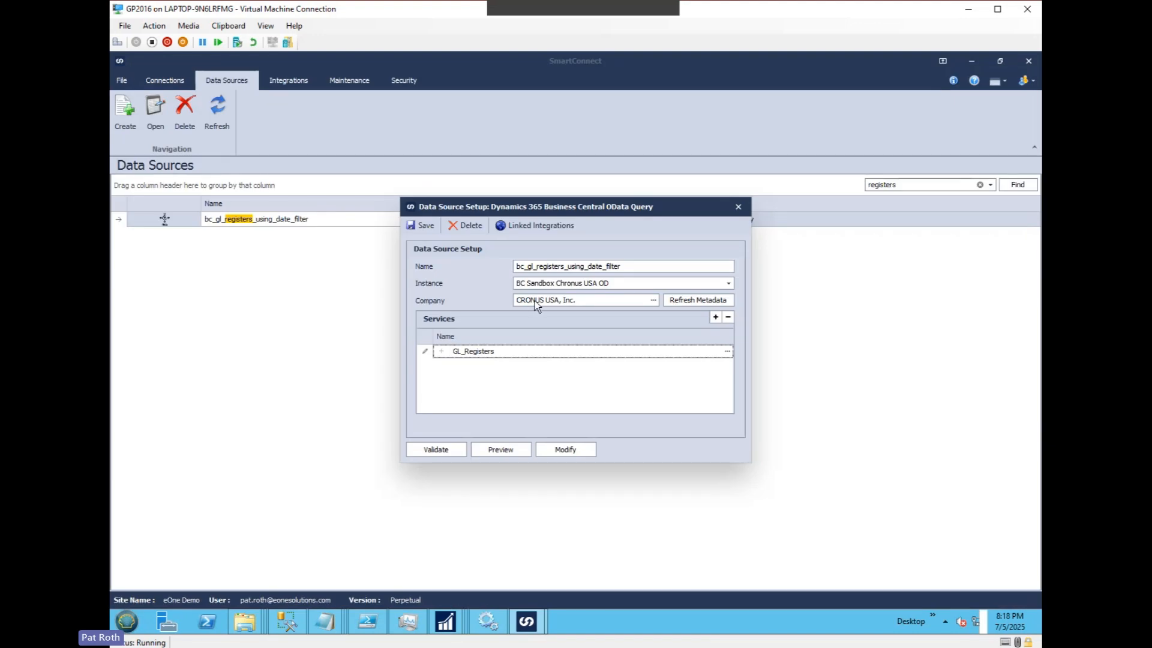
Preview the data source's records and read the details of the validation error.
{"action": "left_click", "coordinate": [506, 454]}
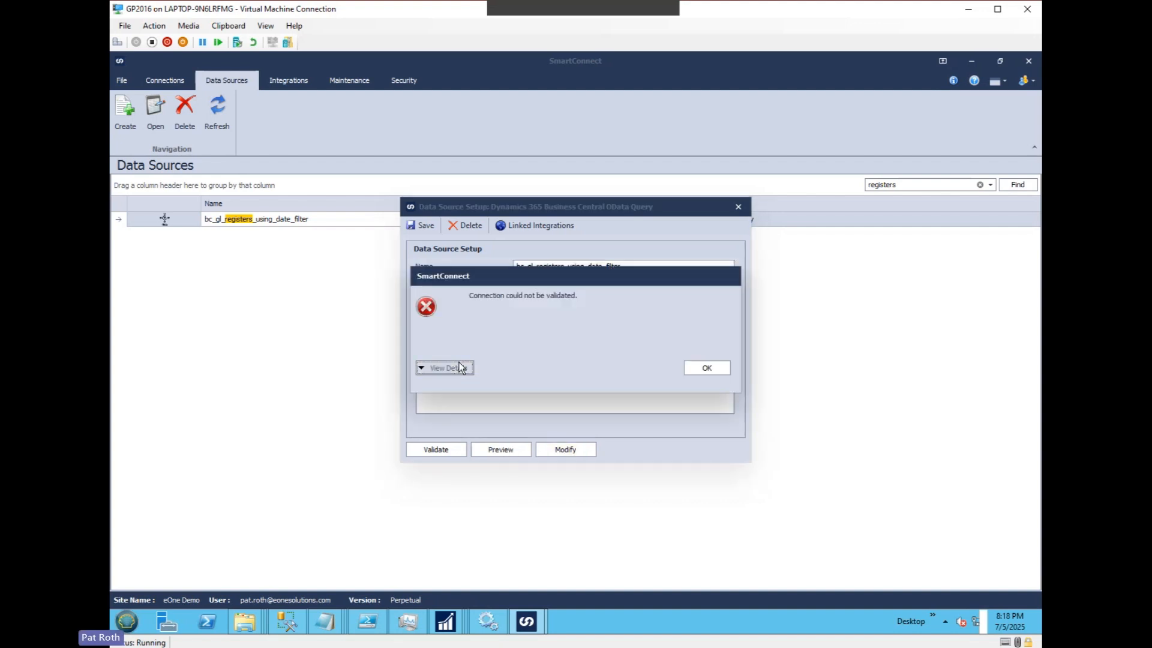
{"action": "left_click", "coordinate": [460, 368]}
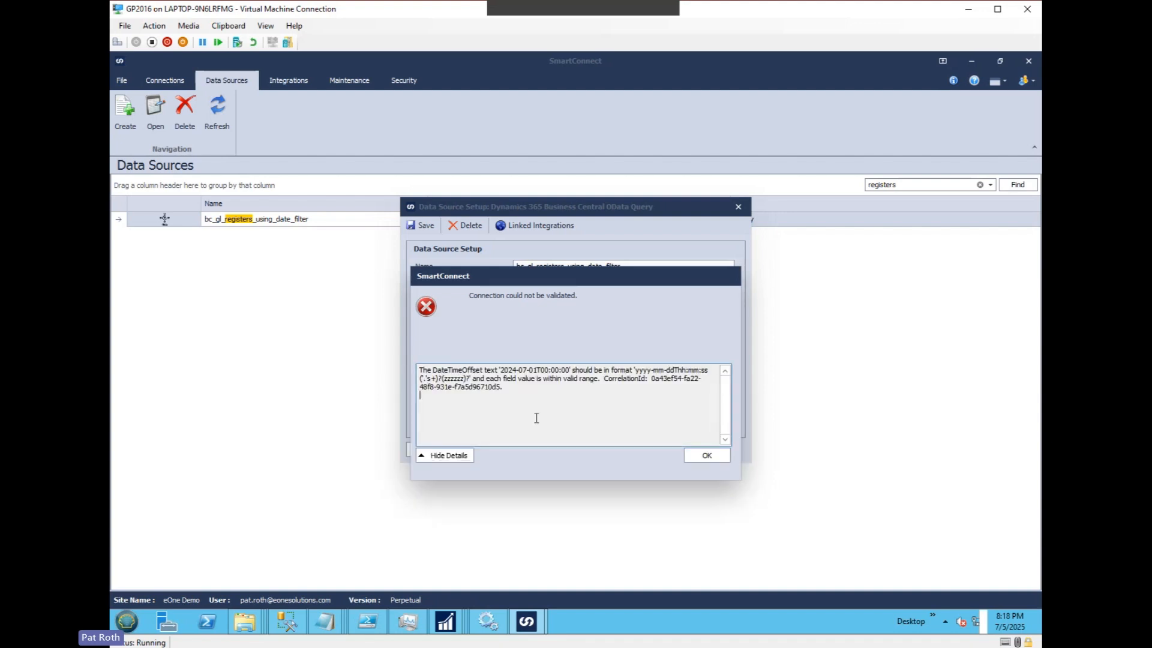
{"action": "left_click", "coordinate": [526, 410]}
{"action": "left_click_drag", "start_coordinate": [604, 378], "coordinate": [608, 388]}
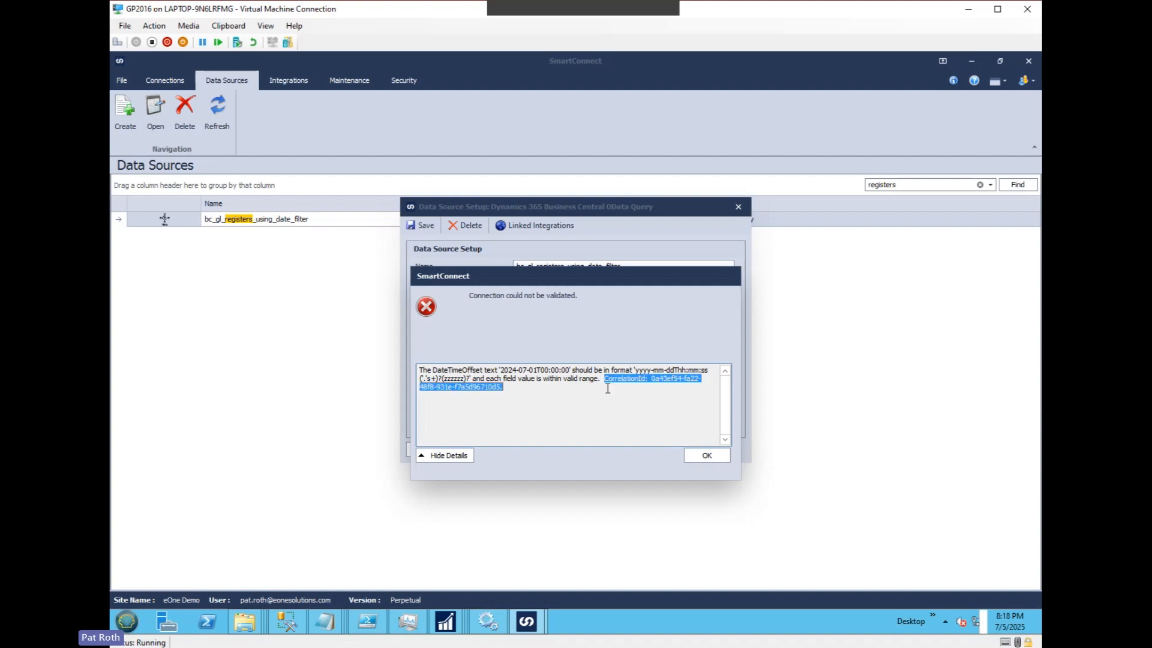
{"action": "left_click", "coordinate": [677, 384]}
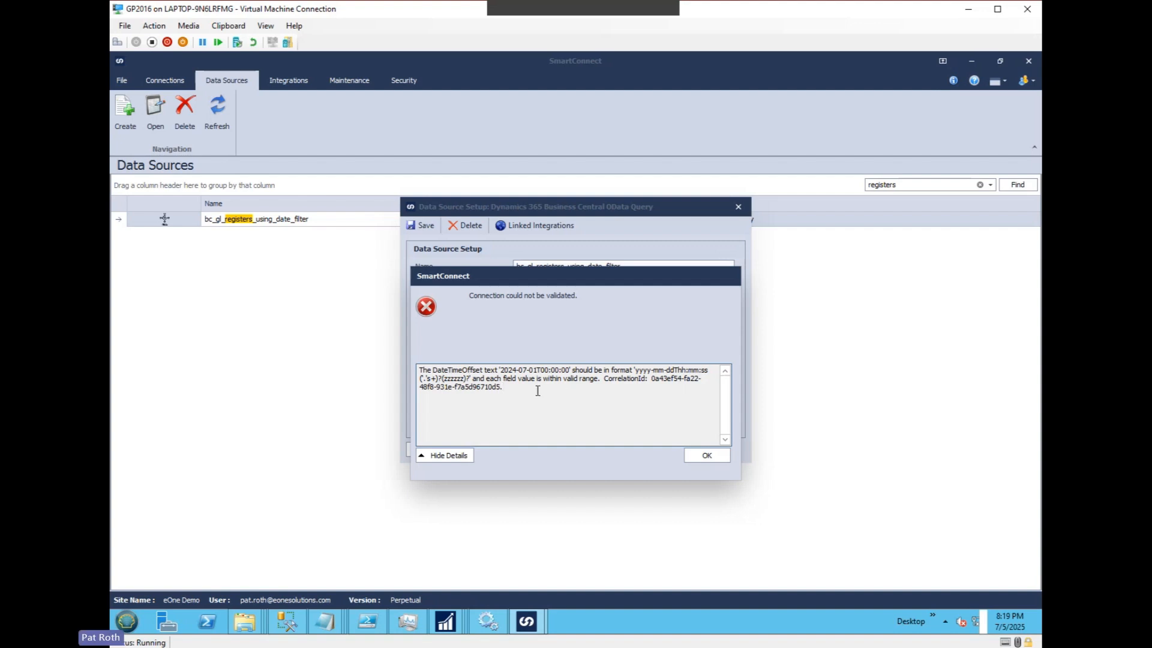
{"action": "left_click", "coordinate": [653, 385], "text": "shift"}
{"action": "left_click", "coordinate": [653, 385]}
{"action": "left_click", "coordinate": [516, 388]}
Compare the date-time value with the required format in the error details, dismiss the message and save the data source.
{"action": "left_click_drag", "start_coordinate": [634, 370], "coordinate": [685, 371]}
{"action": "left_click", "coordinate": [684, 372]}
{"action": "left_click_drag", "start_coordinate": [548, 371], "coordinate": [571, 372]}
{"action": "left_click", "coordinate": [556, 371]}
{"action": "left_click", "coordinate": [554, 370]}
{"action": "double_click", "coordinate": [460, 378]}
{"action": "left_click", "coordinate": [462, 379]}
{"action": "left_click_drag", "start_coordinate": [465, 379], "coordinate": [443, 379]}
{"action": "left_click", "coordinate": [487, 396]}
{"action": "left_click", "coordinate": [707, 456]}
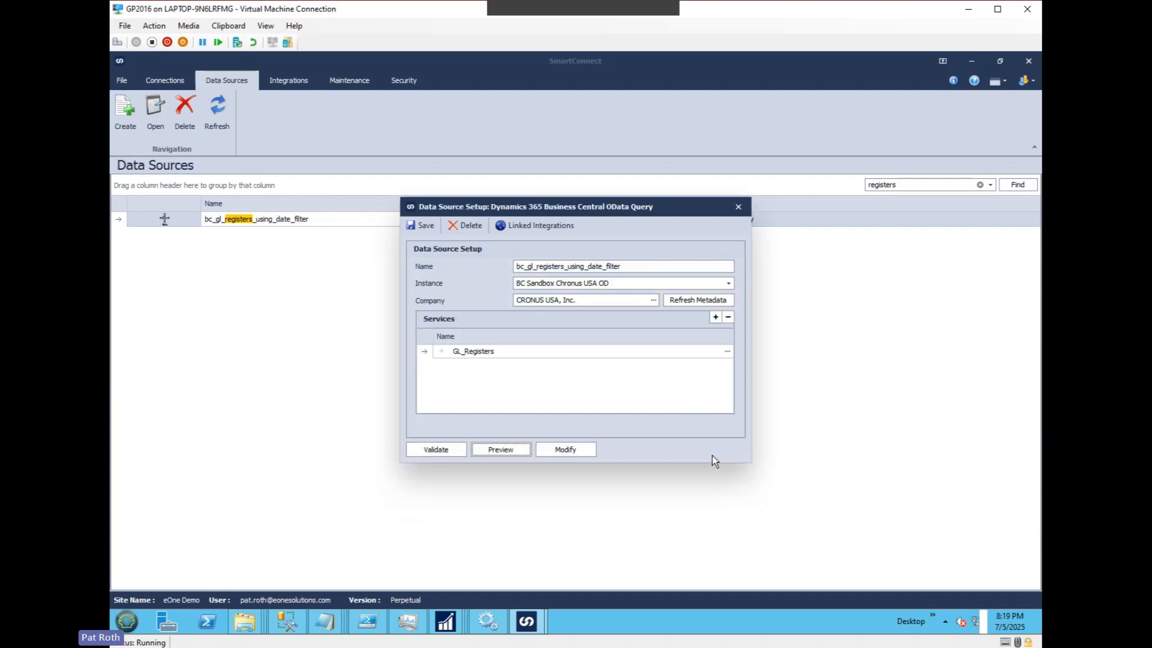
{"action": "left_click", "coordinate": [420, 224]}
Set the default value of the GBL_DATE user global variable to 2024-07-01T00:00:00Z and save it.
{"action": "left_click", "coordinate": [122, 79]}
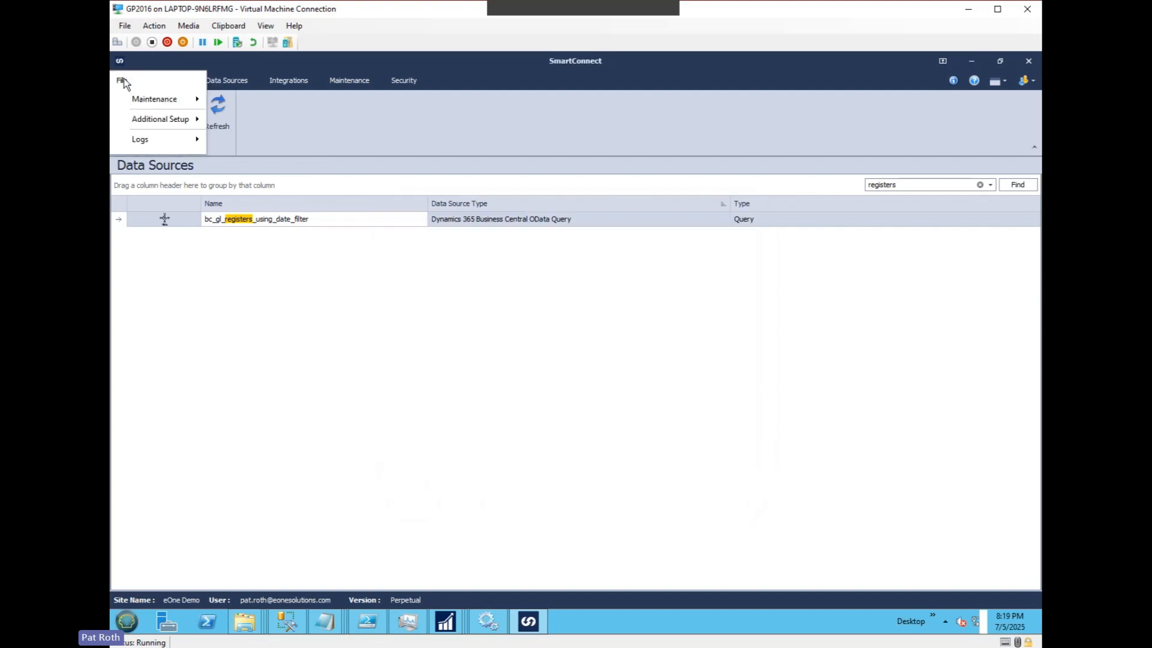
{"action": "mouse_move", "coordinate": [155, 94]}
{"action": "left_click", "coordinate": [268, 189]}
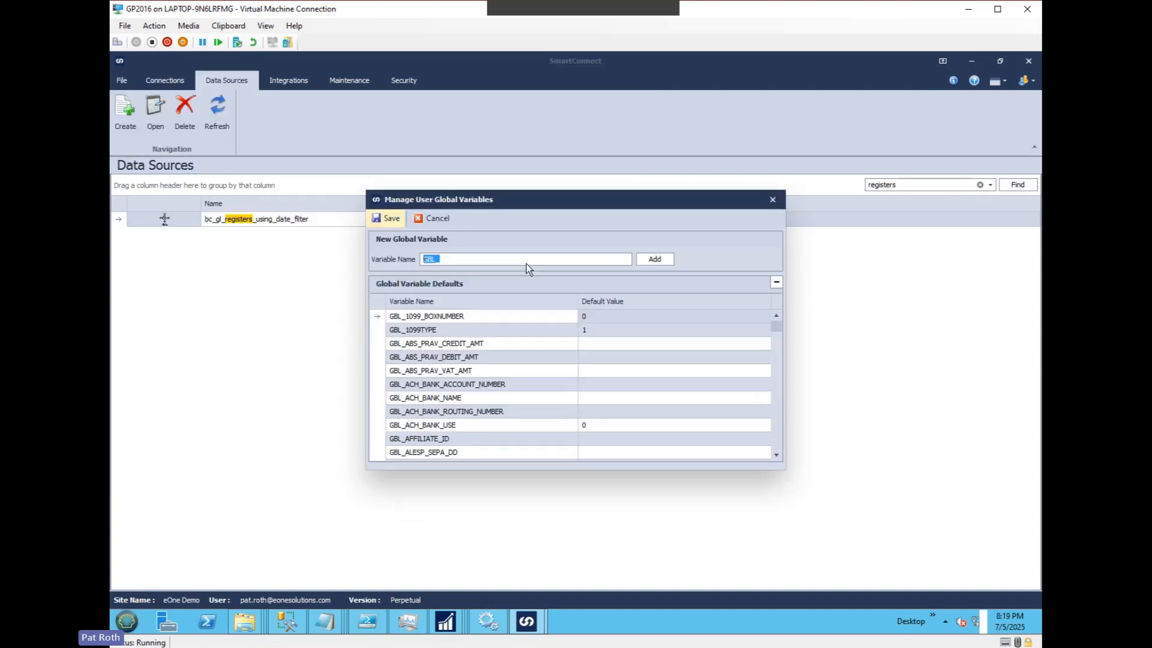
{"action": "left_click", "coordinate": [777, 413]}
{"action": "left_click", "coordinate": [776, 413]}
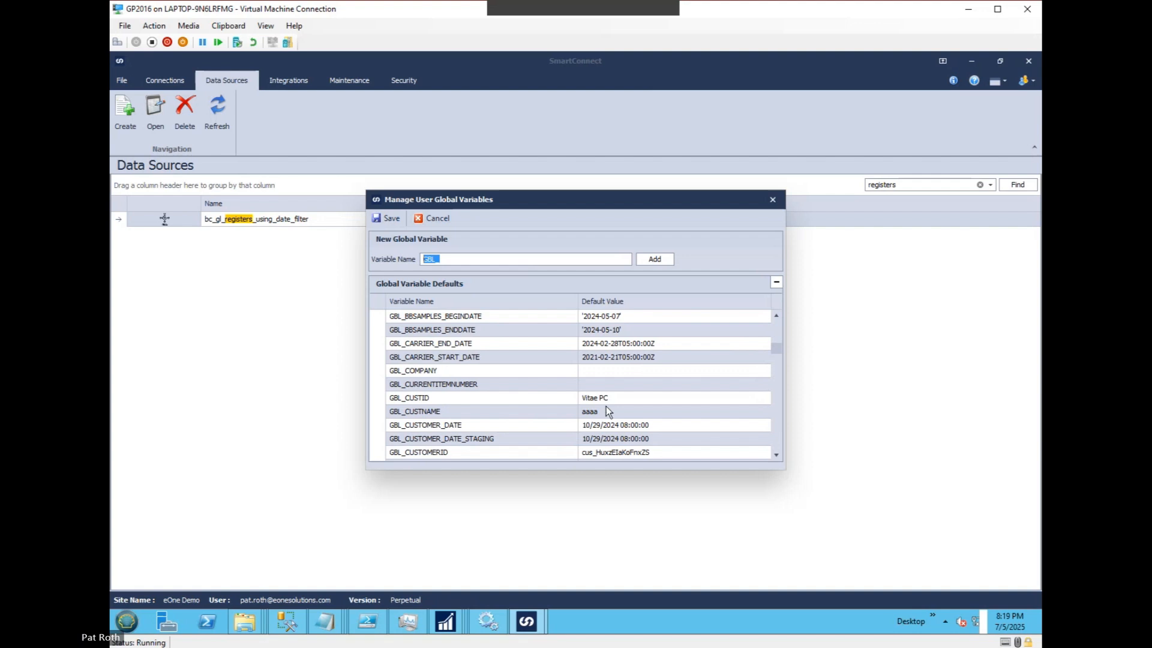
{"action": "scroll", "coordinate": [474, 423], "scroll_direction": "down", "scroll_amount": 1}
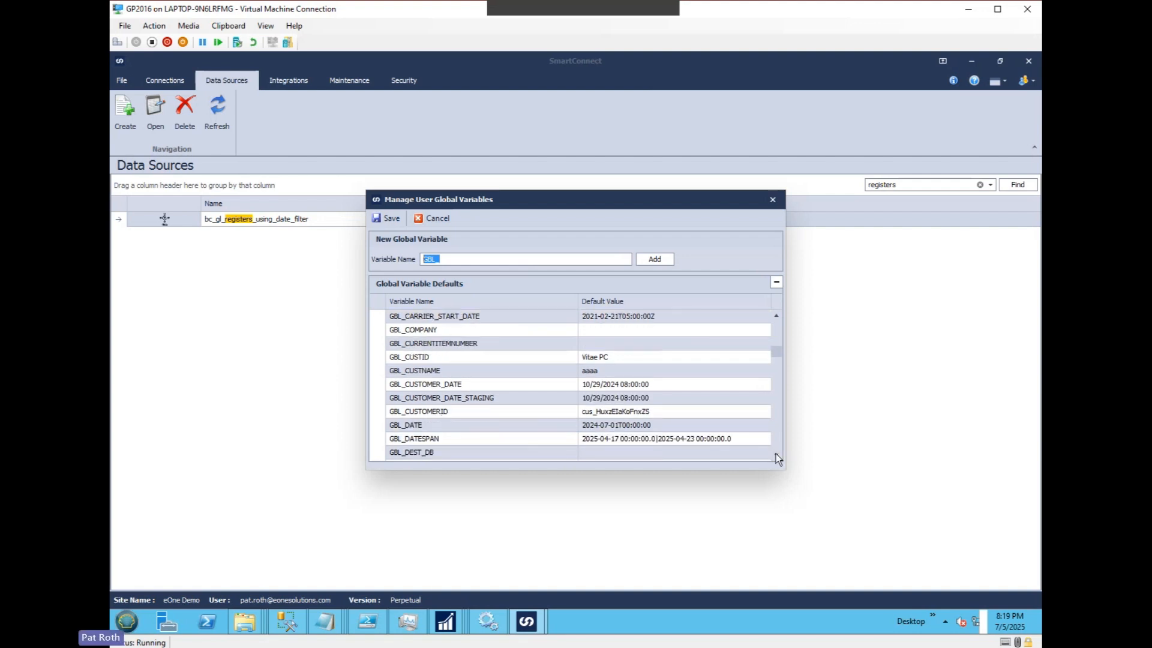
{"action": "left_click", "coordinate": [472, 423]}
{"action": "left_click", "coordinate": [670, 425]}
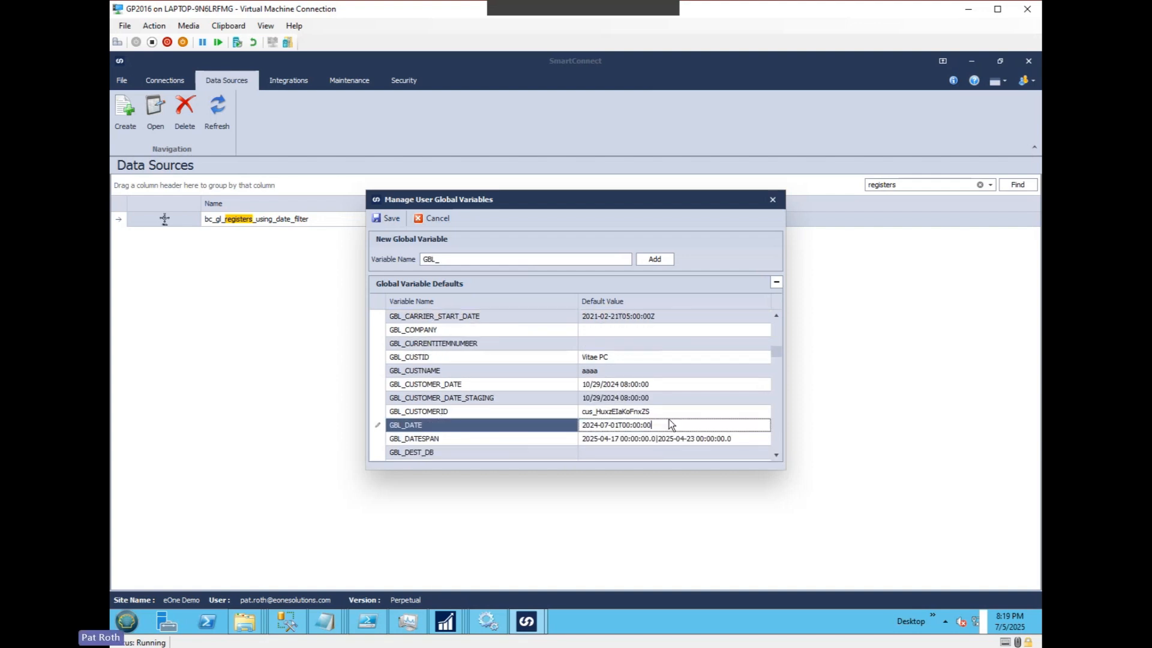
{"action": "type", "text": "Z"}
{"action": "left_click", "coordinate": [394, 218]}
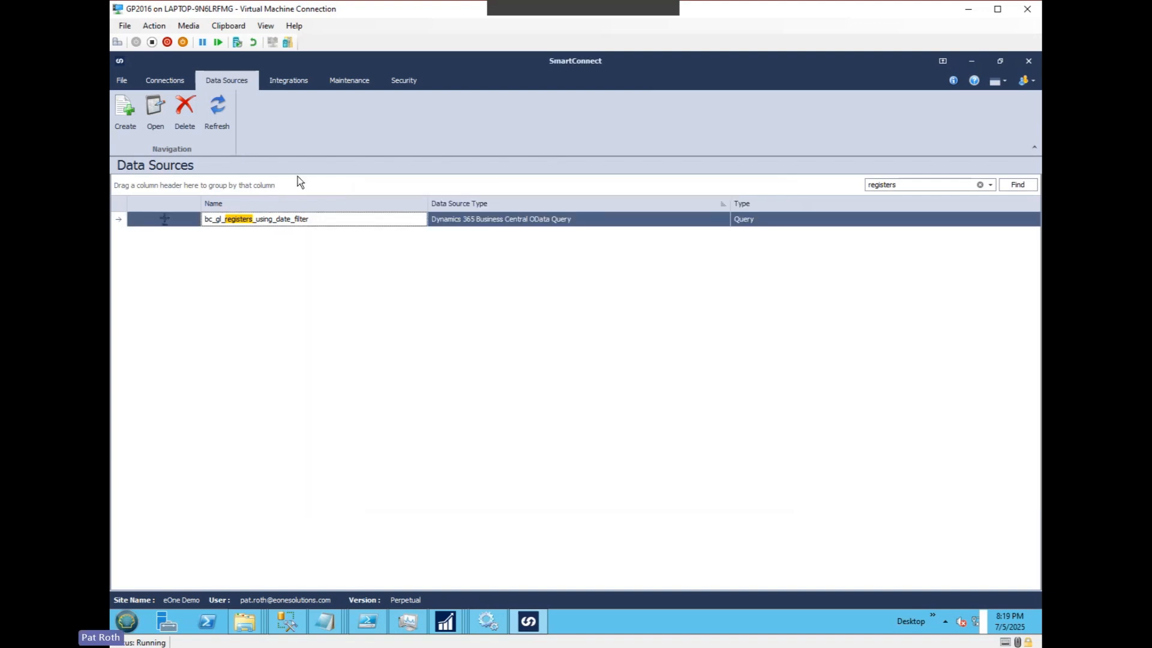
Preview the bc_gl_registers_using_date_filter data source through to its last records, and save the data source.
{"action": "double_click", "coordinate": [259, 219]}
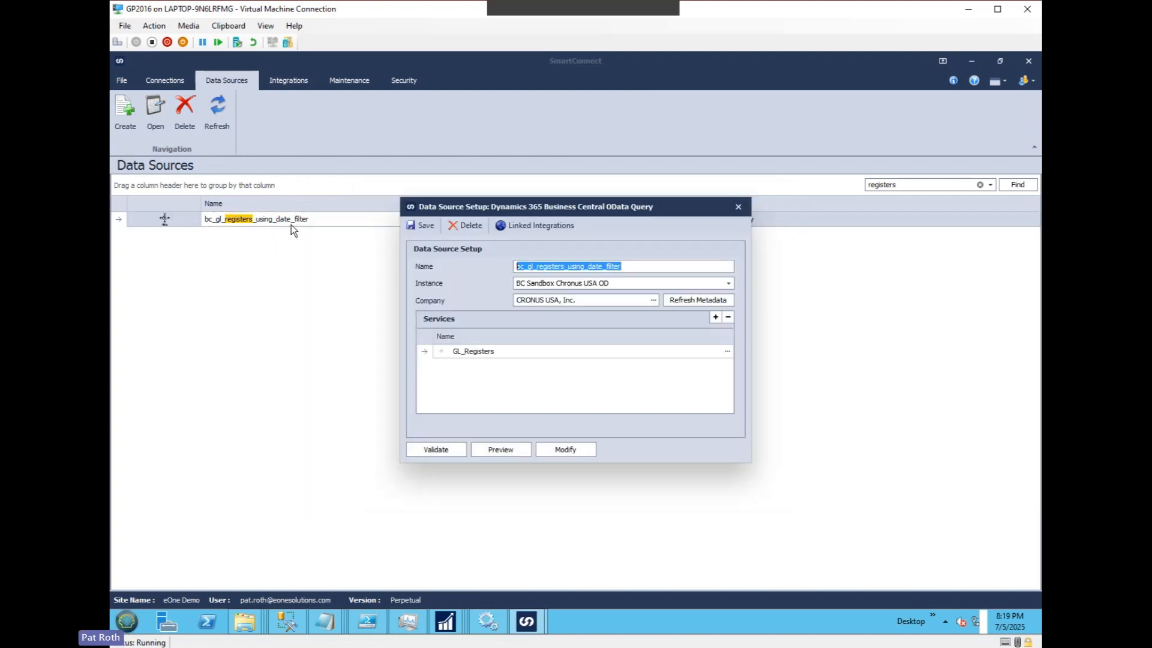
{"action": "left_click", "coordinate": [510, 449]}
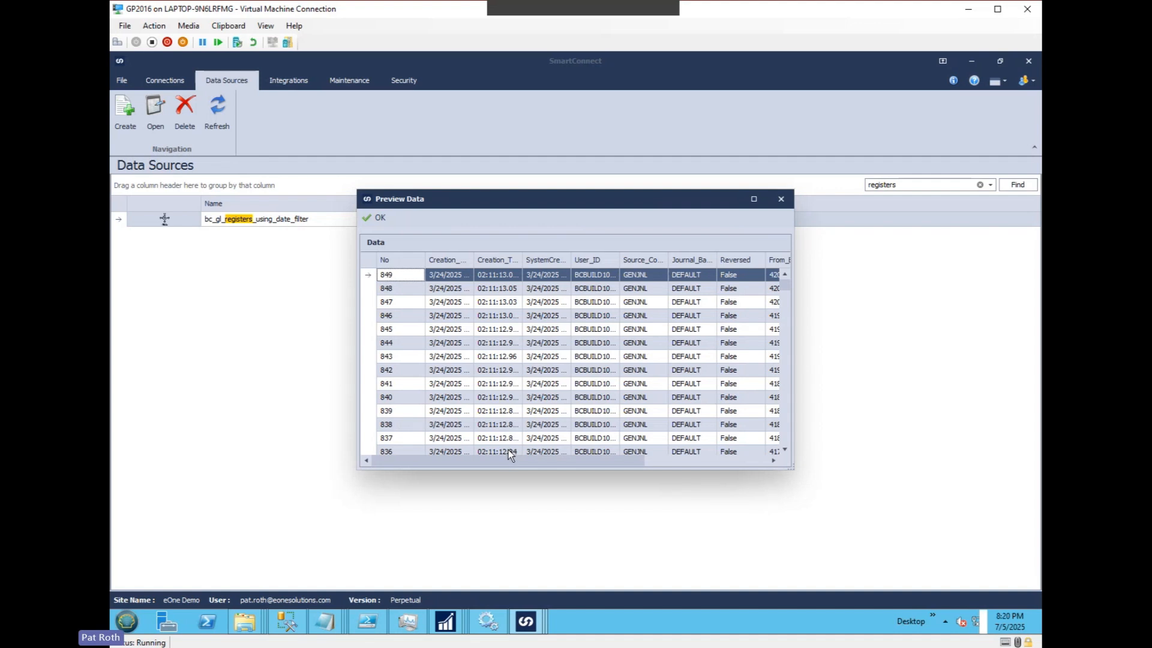
{"action": "left_click_drag", "start_coordinate": [784, 287], "coordinate": [782, 444]}
{"action": "left_click", "coordinate": [378, 219]}
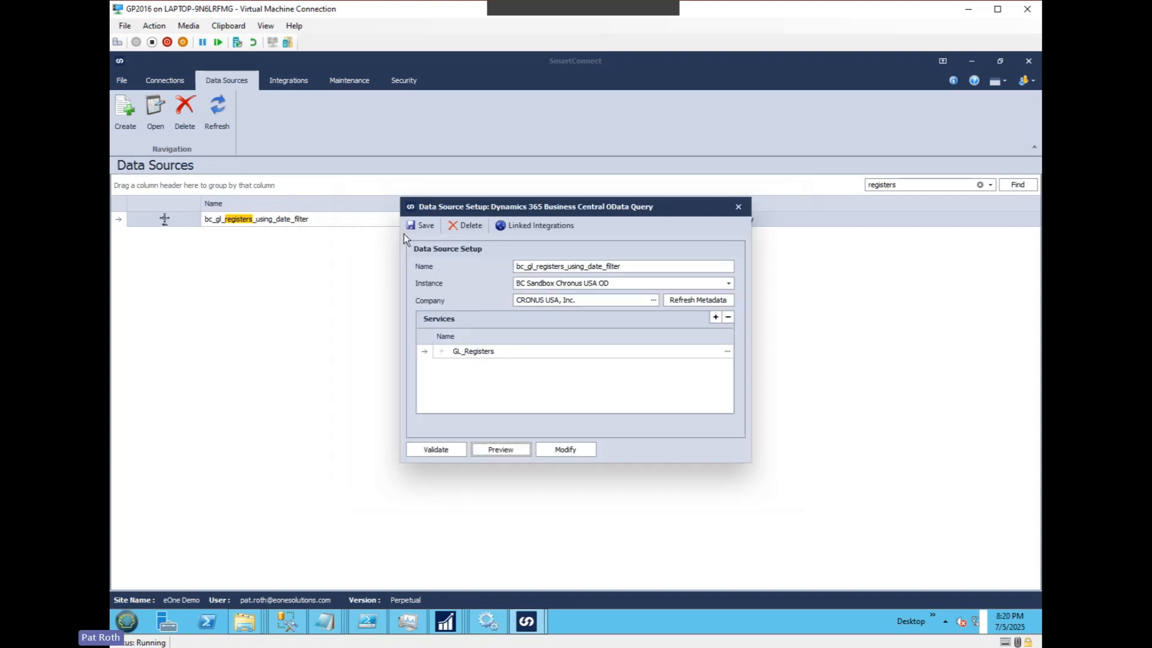
{"action": "left_click", "coordinate": [426, 227]}
Open the BC_GL_REGISTERS_USING_DATE_FILTER integration and its SET_DATE_FILTER script task that runs before the integration.
{"action": "left_click", "coordinate": [293, 75]}
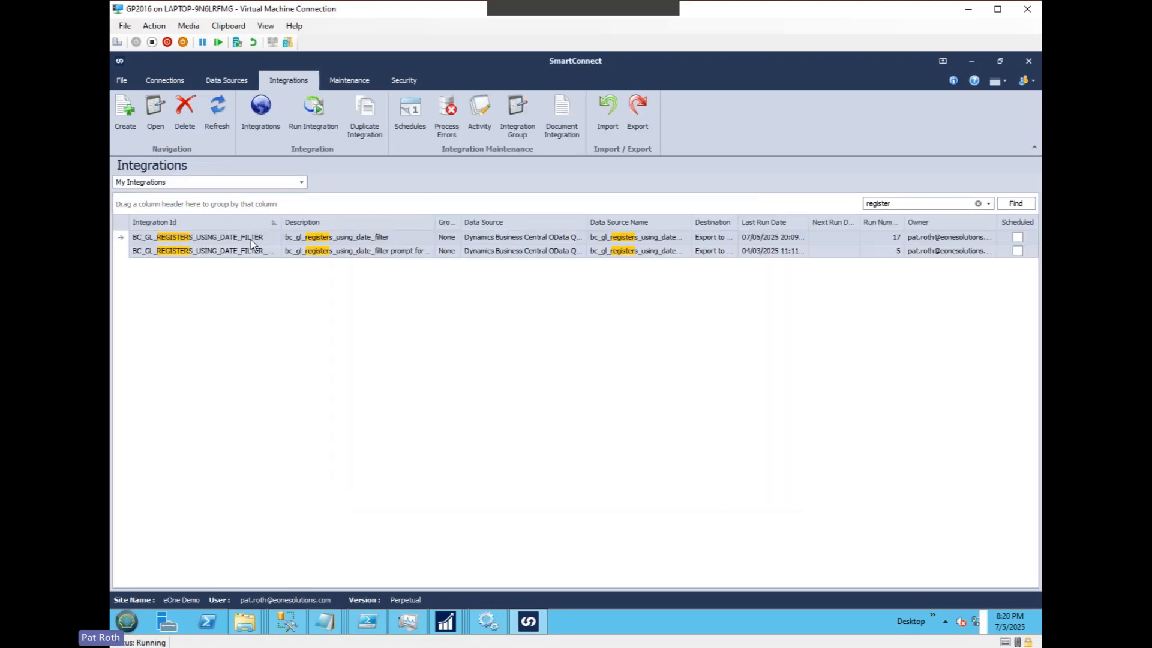
{"action": "left_click", "coordinate": [250, 237]}
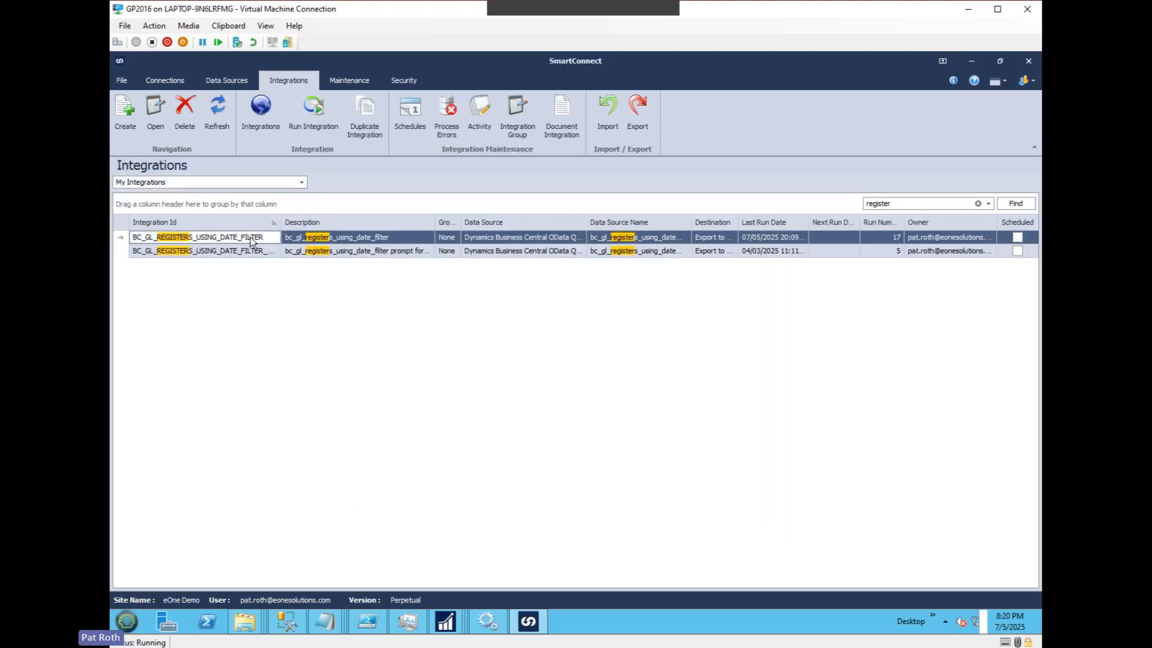
{"action": "double_click", "coordinate": [250, 239]}
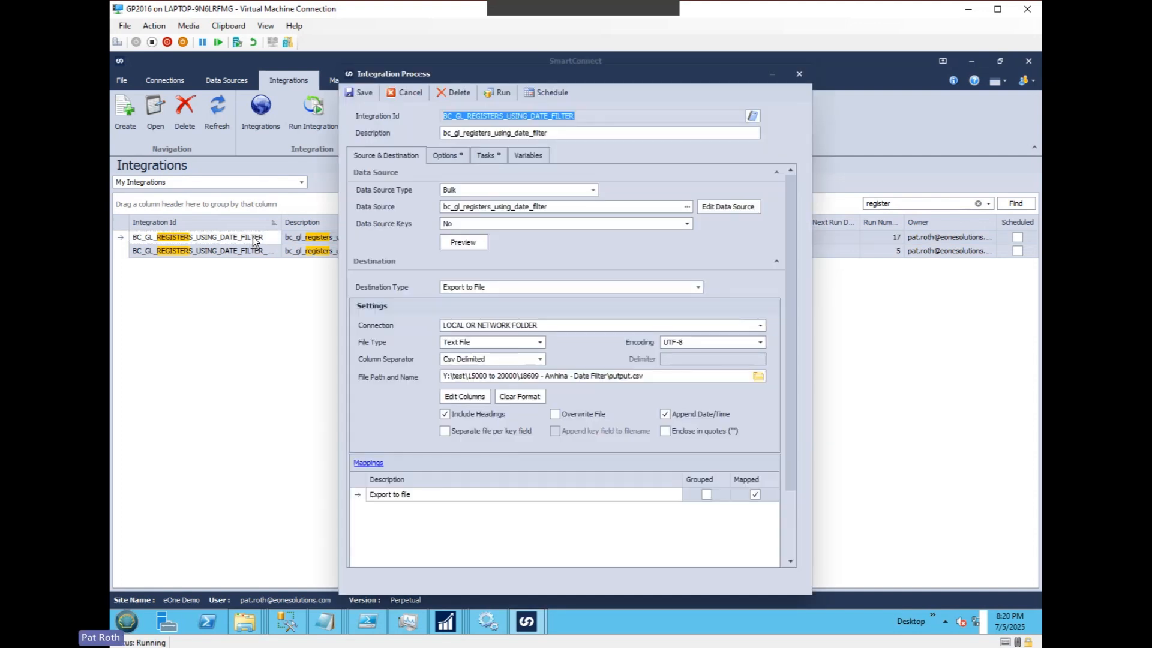
{"action": "left_click", "coordinate": [483, 156]}
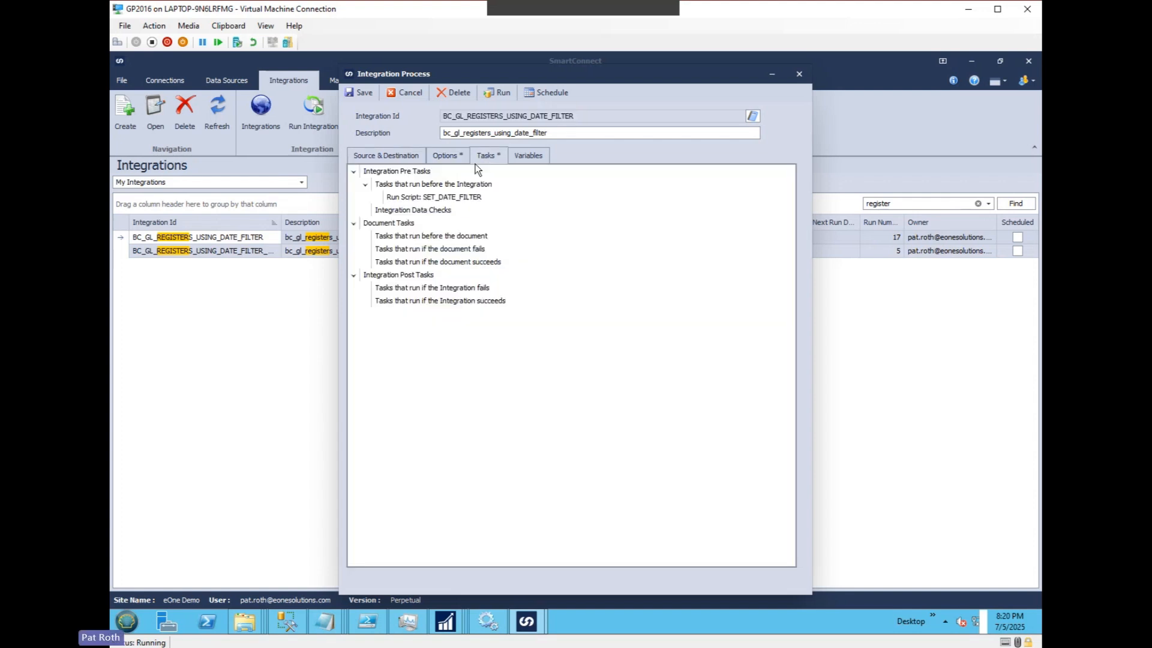
{"action": "left_click", "coordinate": [460, 199]}
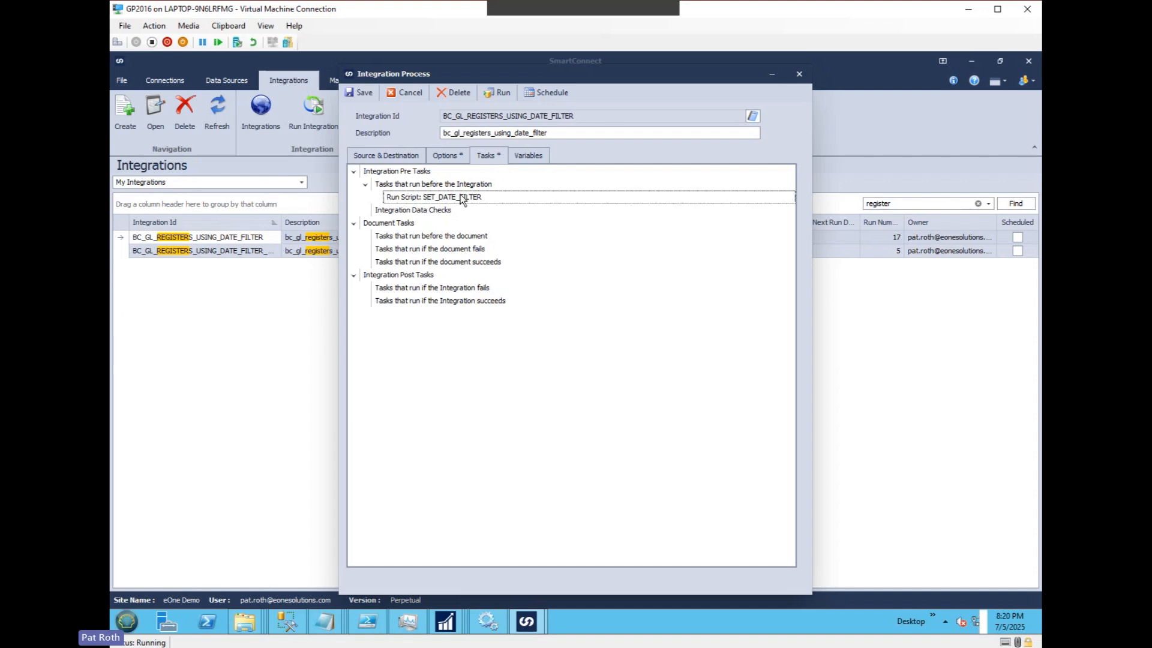
{"action": "double_click", "coordinate": [460, 199]}
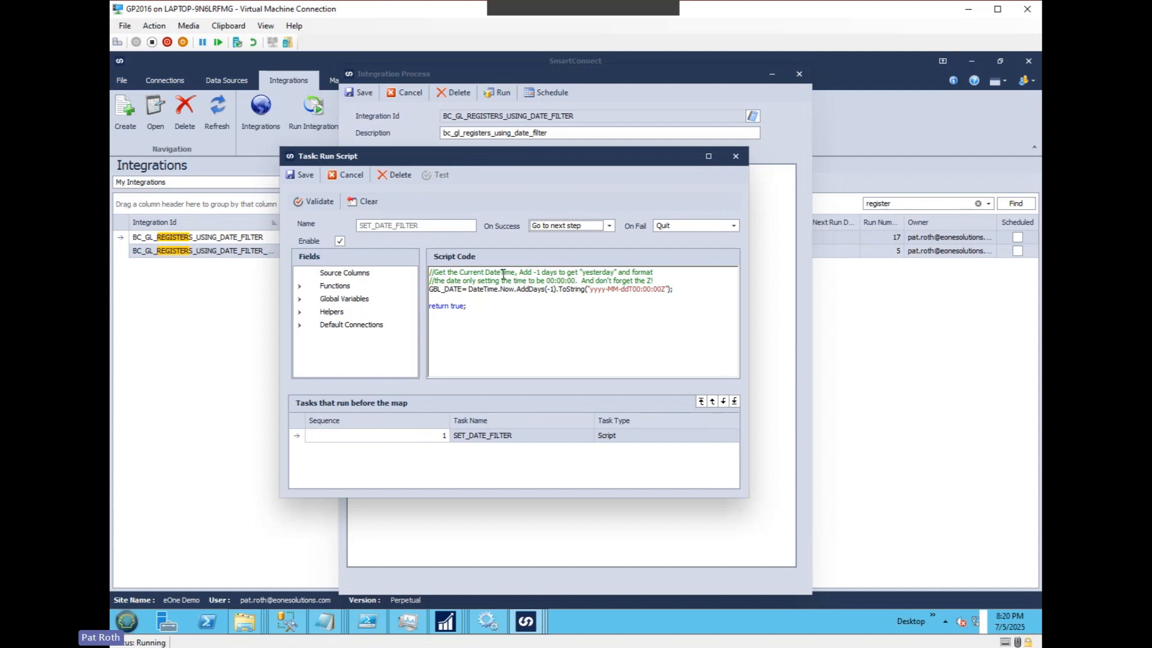
Examine the script expression that assigns GBL_DATE, including its AddDays call and date format string.
{"action": "left_click_drag", "start_coordinate": [463, 289], "coordinate": [517, 290]}
{"action": "left_click", "coordinate": [462, 289]}
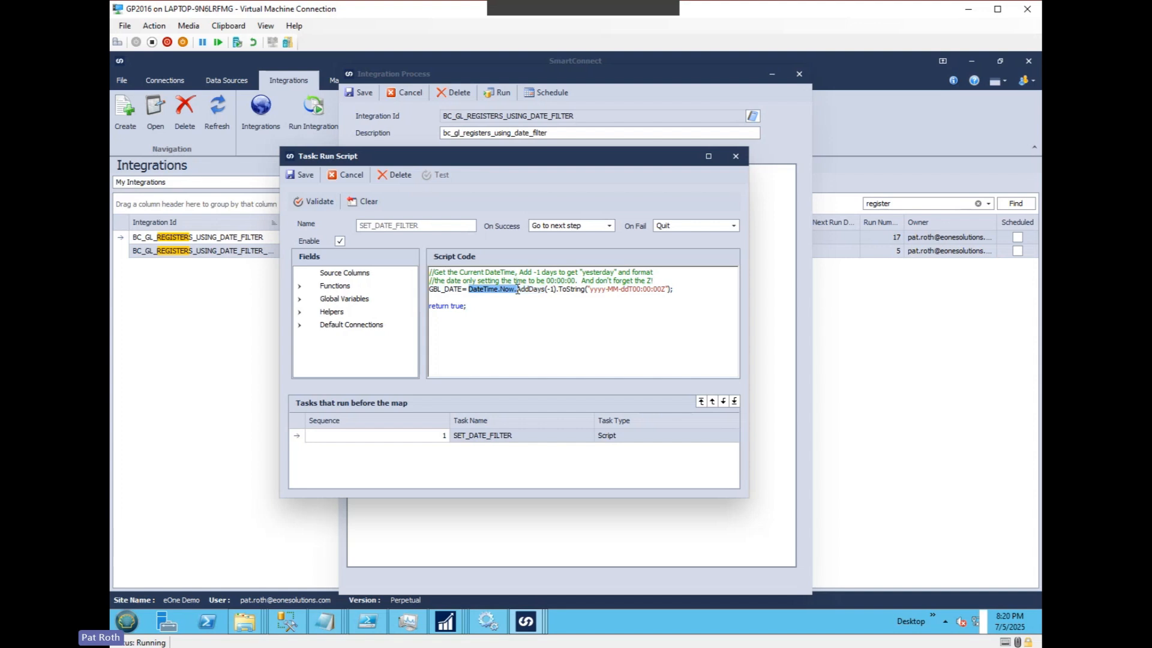
{"action": "left_click", "coordinate": [517, 289]}
{"action": "left_click_drag", "start_coordinate": [518, 290], "coordinate": [664, 289]}
{"action": "left_click", "coordinate": [595, 290]}
{"action": "left_click", "coordinate": [664, 284]}
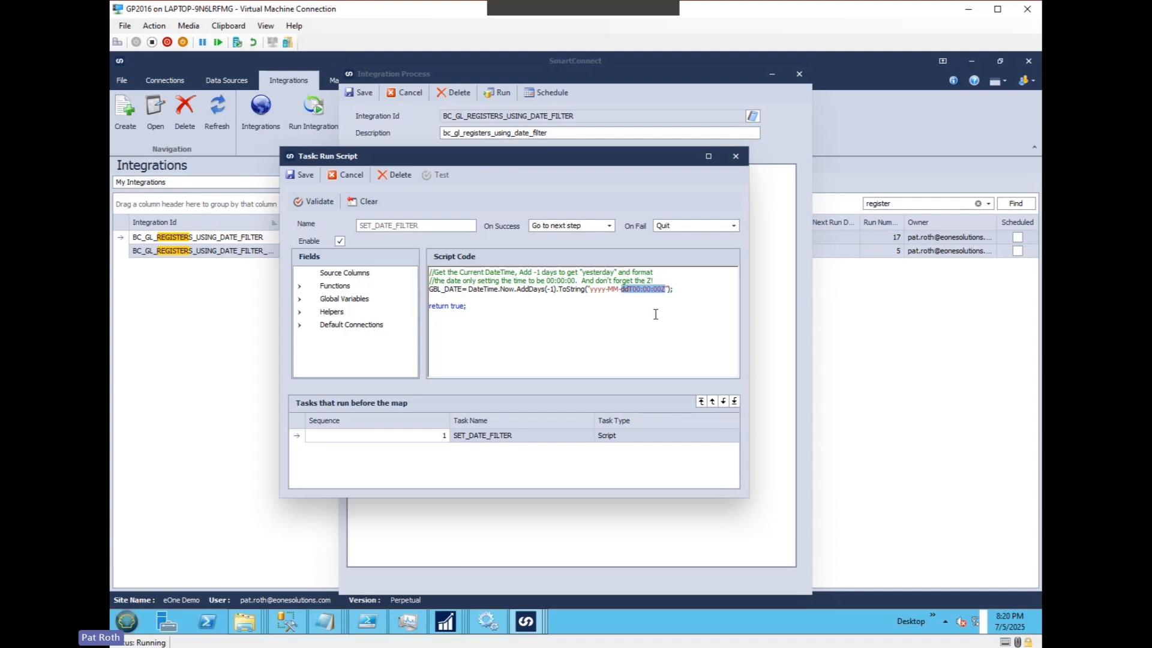
Change the GBL_DATE format string in the script to yyyy-MM-ddThh:mm:ssZ and save the script task.
{"action": "left_click", "coordinate": [686, 293]}
{"action": "type", "text": "hh"}
{"action": "key", "text": "Delete"}
{"action": "key", "text": "Delete"}
{"action": "key", "text": "shift+Right"}
{"action": "key", "text": "shift+Right"}
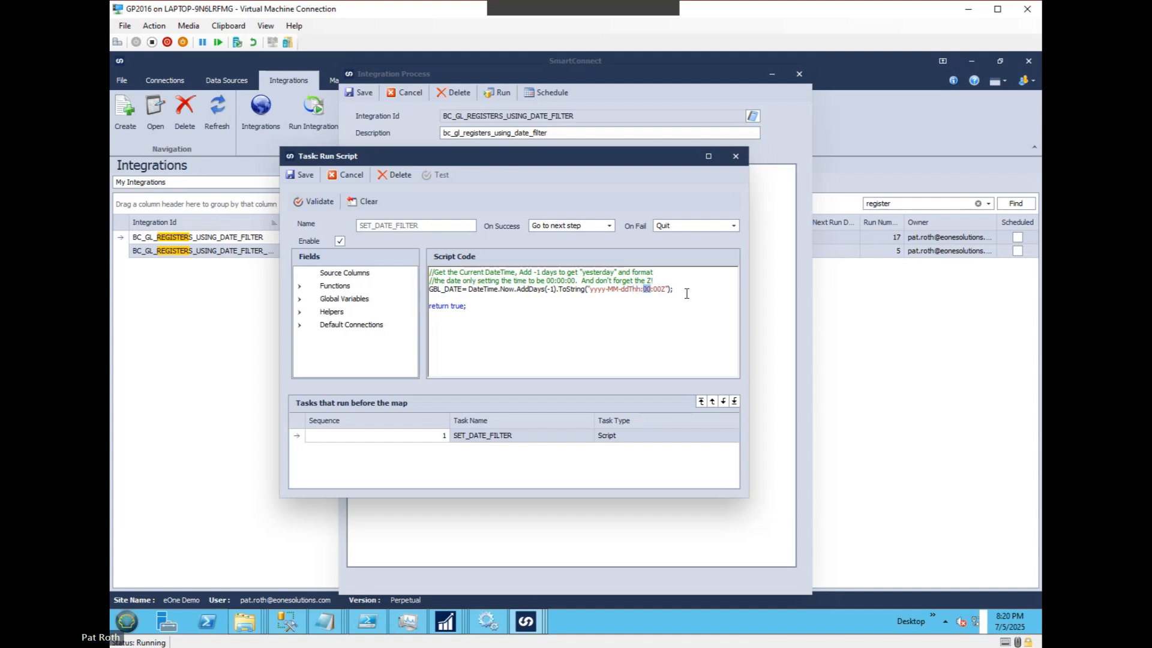
{"action": "type", "text": "mm"}
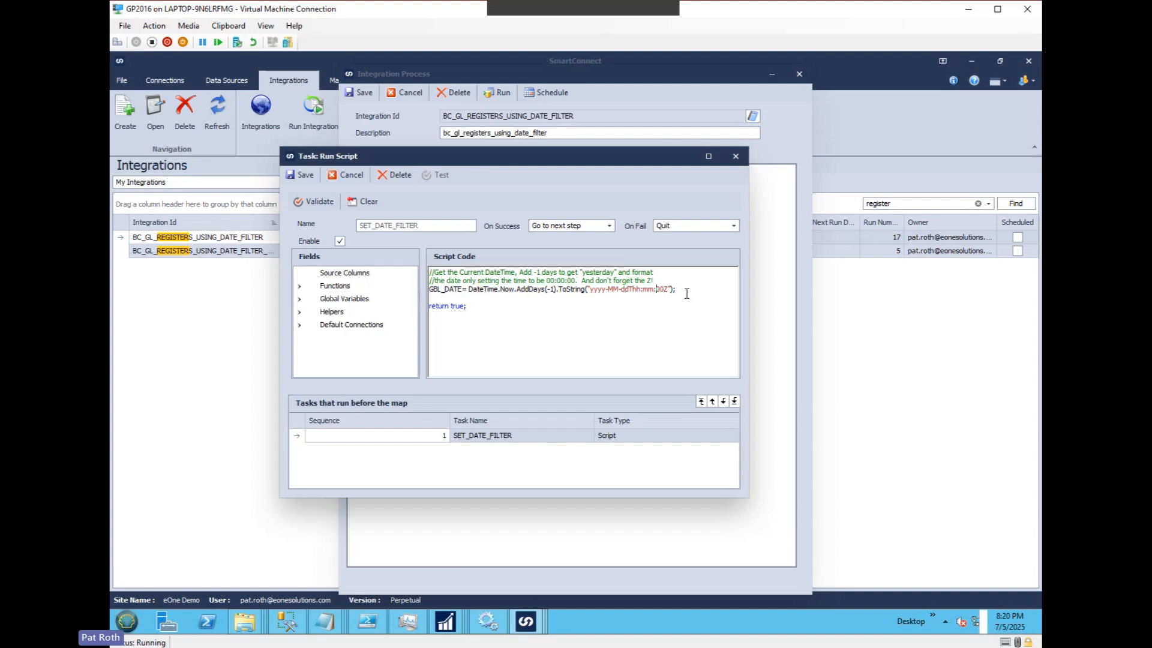
{"action": "key", "text": "shift+Right"}
{"action": "key", "text": "shift+Right"}
{"action": "type", "text": "ss"}
{"action": "left_click", "coordinate": [686, 290]}
{"action": "left_click", "coordinate": [305, 175]}
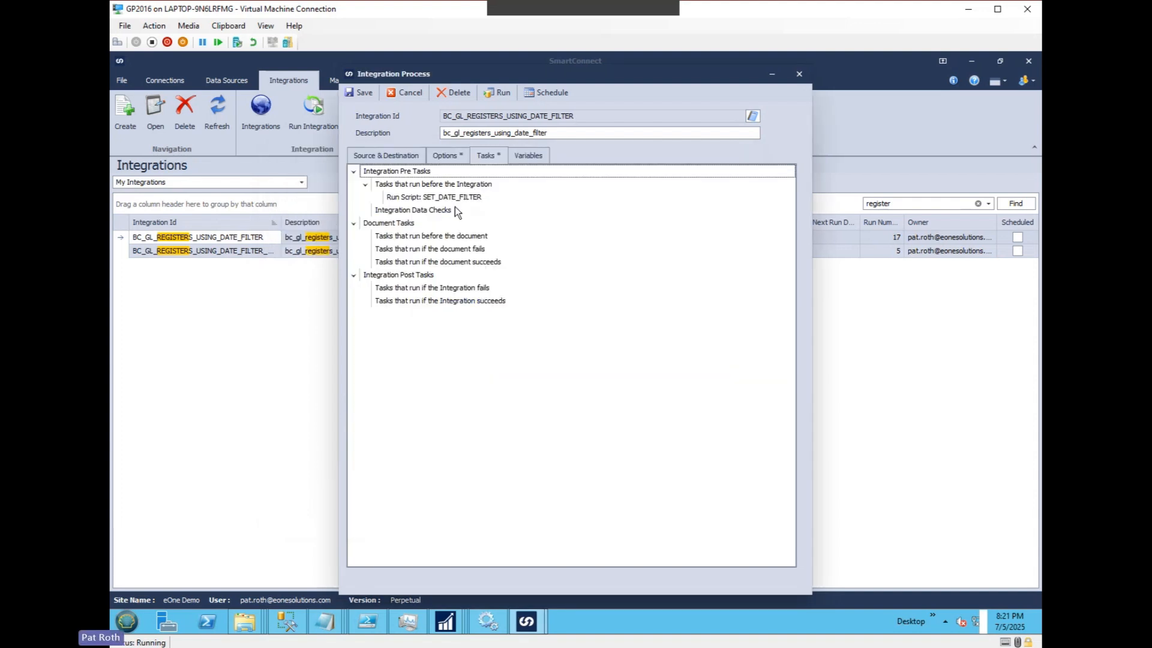
Preview the source data of the BC_GL_REGISTERS_USING_DATE_FILTER integration and close the preview.
{"action": "left_click", "coordinate": [396, 156]}
{"action": "left_click", "coordinate": [463, 242]}
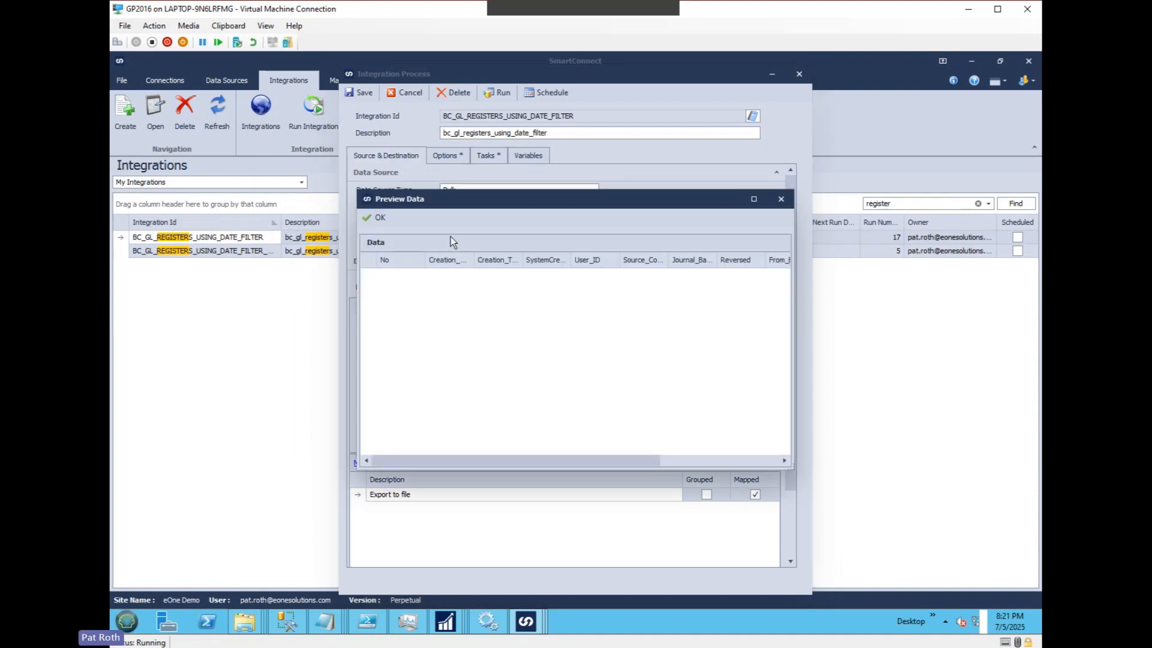
{"action": "left_click", "coordinate": [376, 220]}
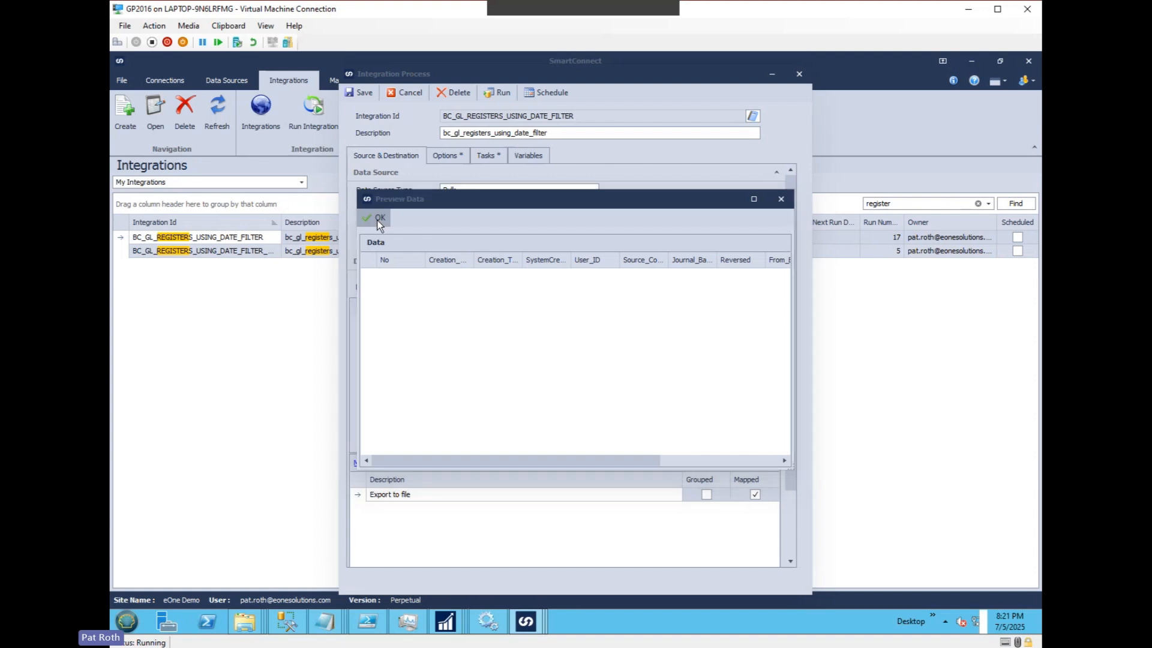
Set the integration's GBL_DATE variable value to 2024-07-04T00:00:00Z.
{"action": "left_click", "coordinate": [534, 156]}
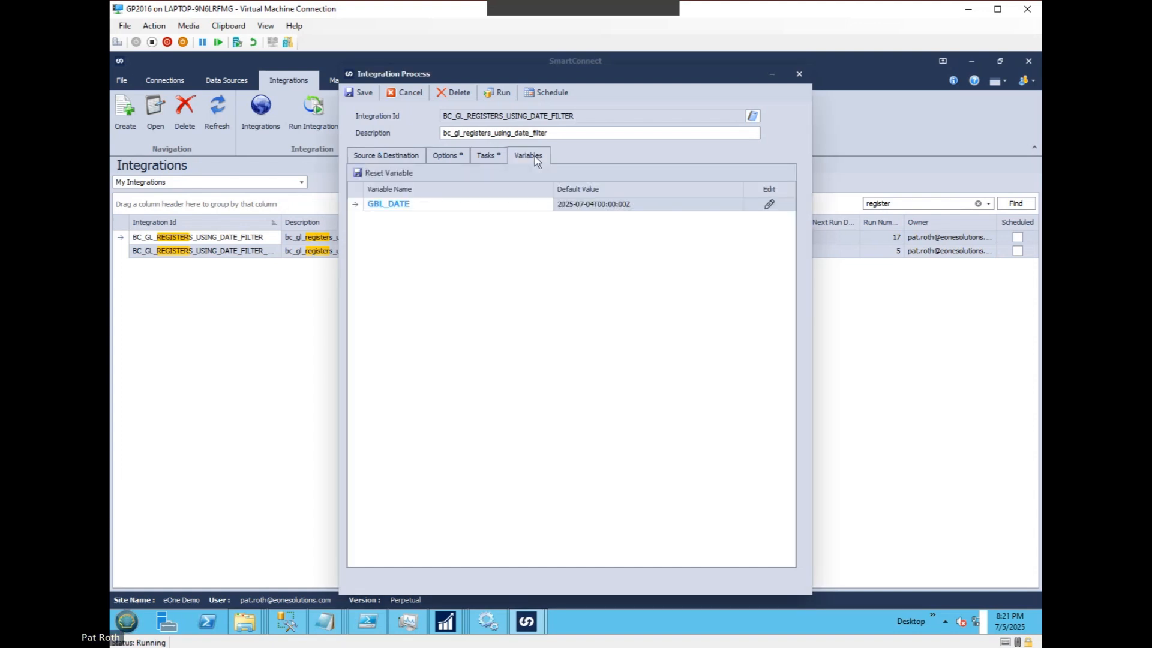
{"action": "left_click", "coordinate": [585, 206]}
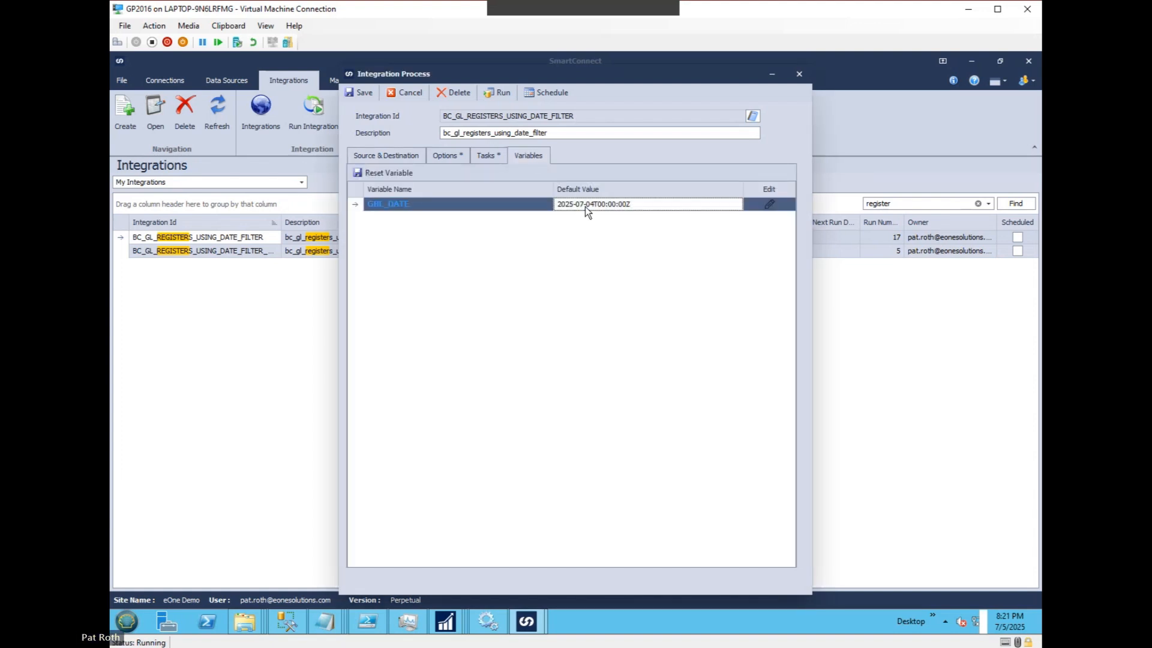
{"action": "left_click", "coordinate": [770, 204]}
{"action": "left_click", "coordinate": [526, 304]}
{"action": "key", "text": "BackSpace"}
{"action": "type", "text": "4-07-04T00:00:00Z"}
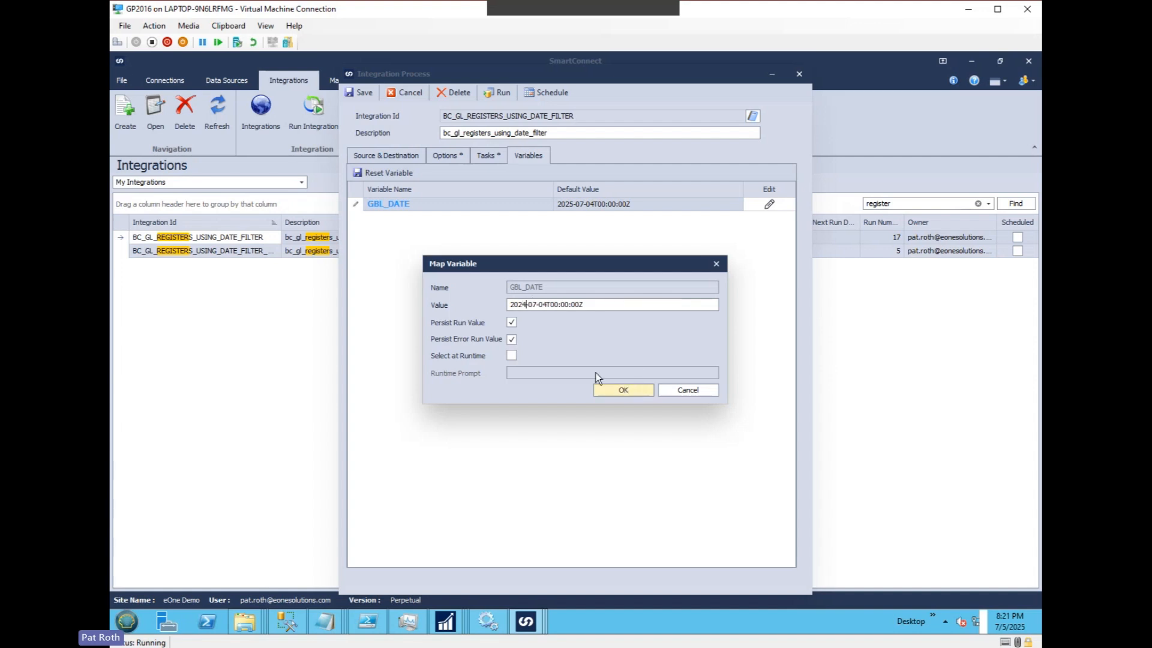
{"action": "left_click", "coordinate": [625, 391]}
Review the pre-integration task and the GBL_DATE default value, and preview the integration's source data again.
{"action": "left_click", "coordinate": [383, 154]}
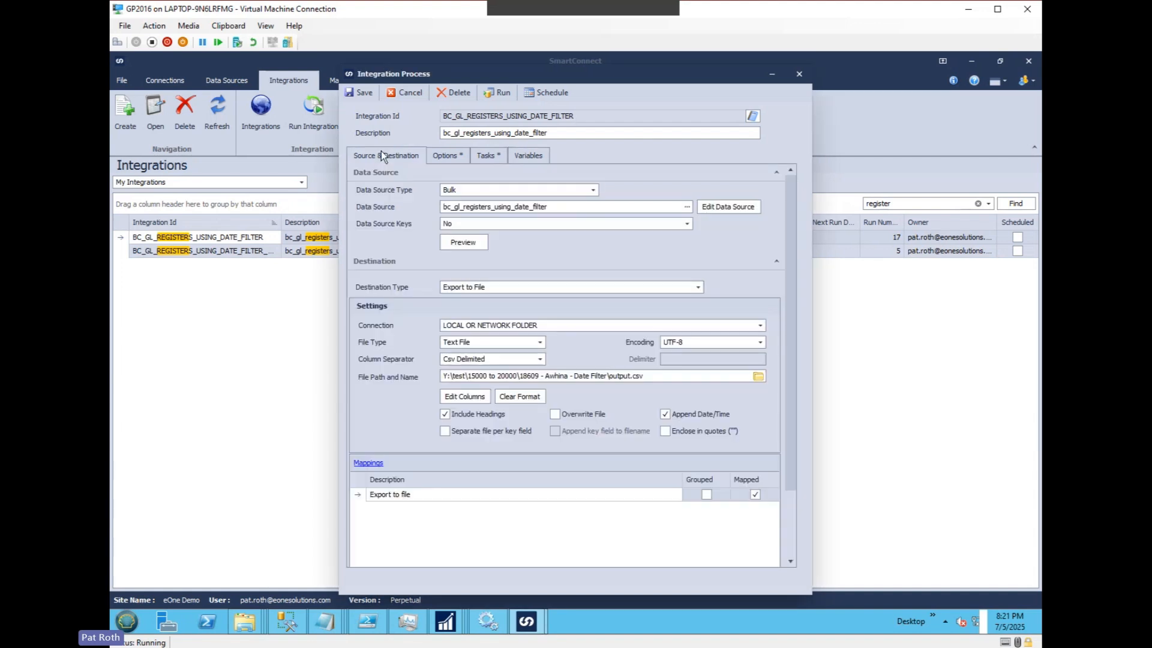
{"action": "left_click", "coordinate": [485, 157]}
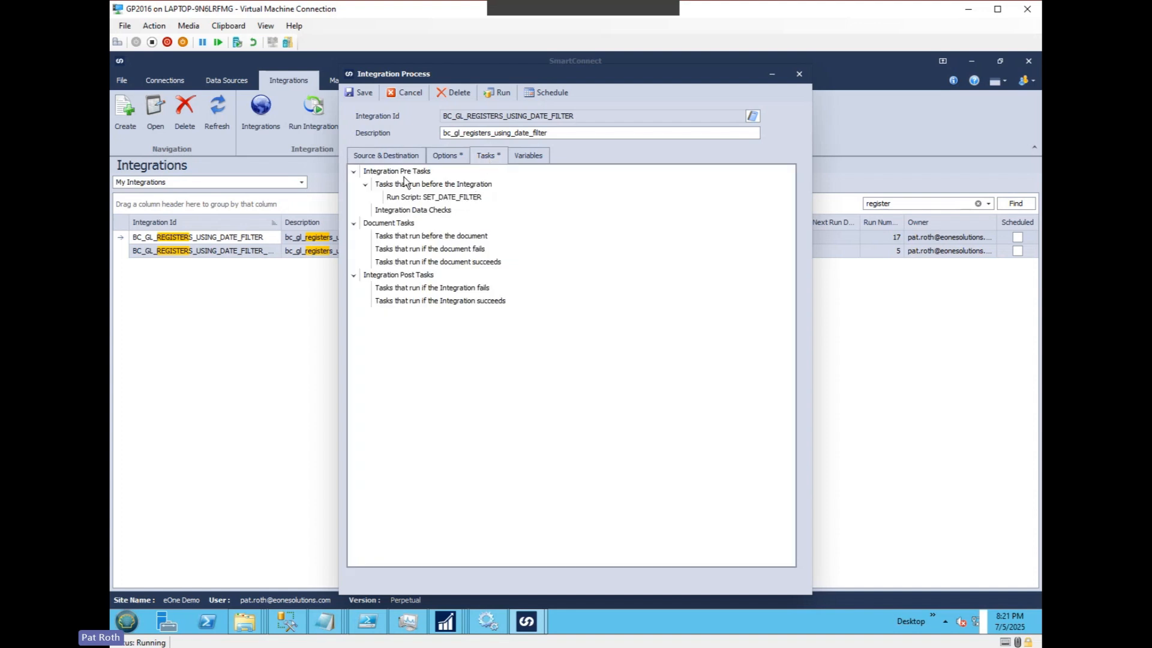
{"action": "left_click", "coordinate": [531, 156]}
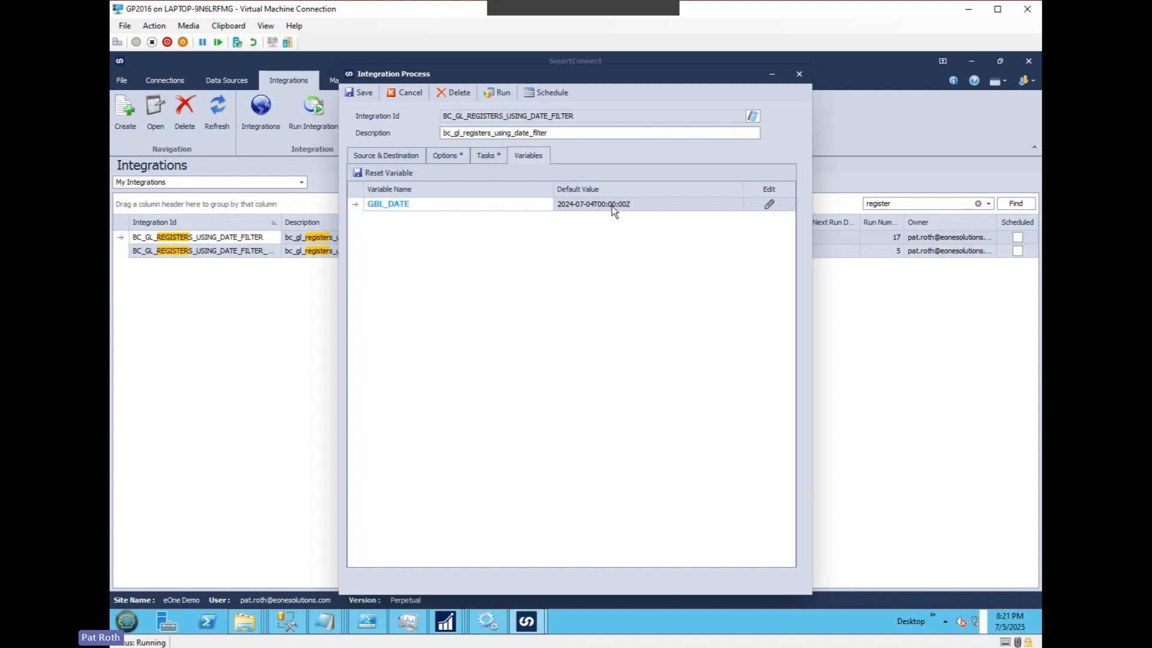
{"action": "left_click", "coordinate": [403, 157]}
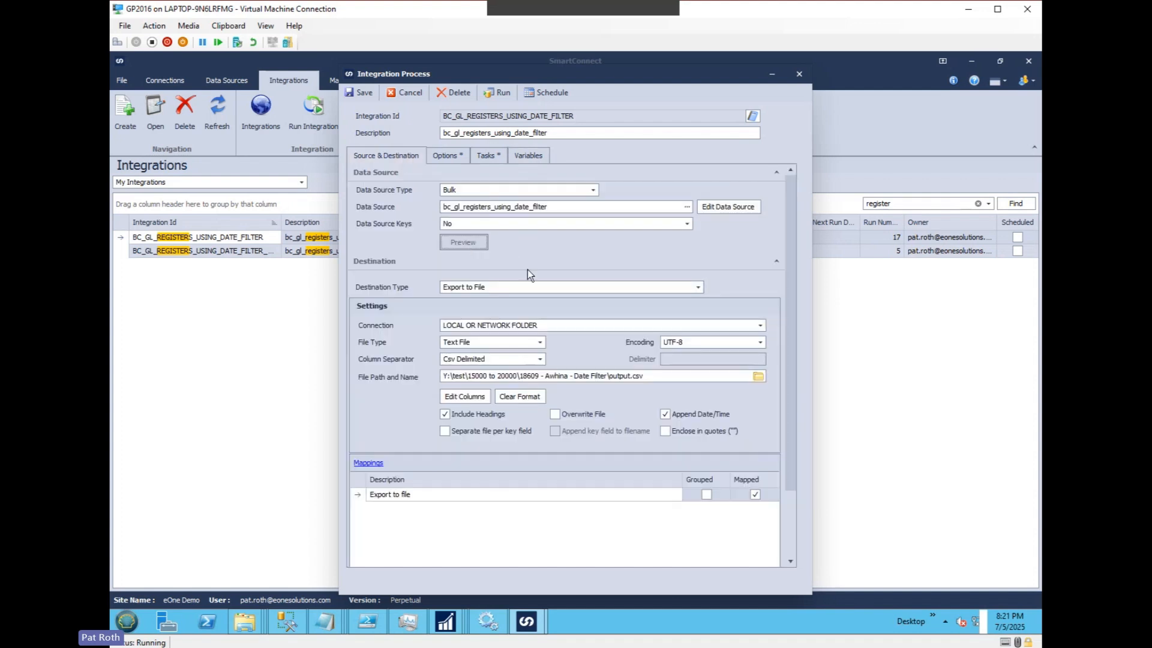
{"action": "left_click", "coordinate": [381, 222]}
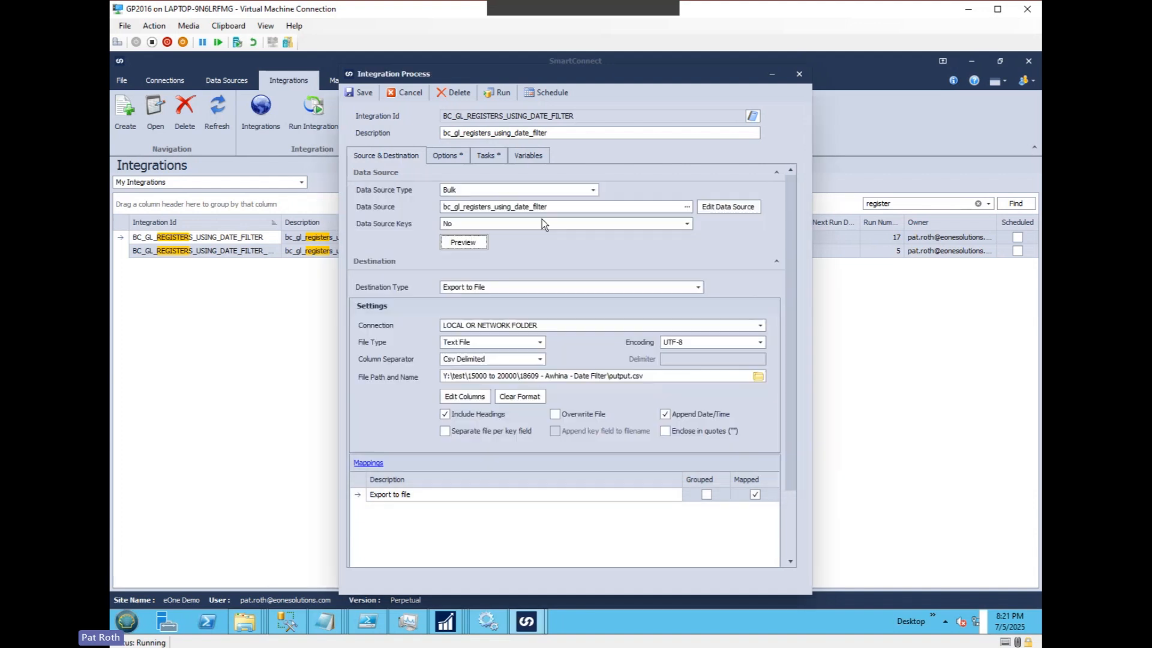
Run the BC_GL_REGISTERS_USING_DATE_FILTER integration and close the progress window once processing finishes.
{"action": "left_click", "coordinate": [498, 93]}
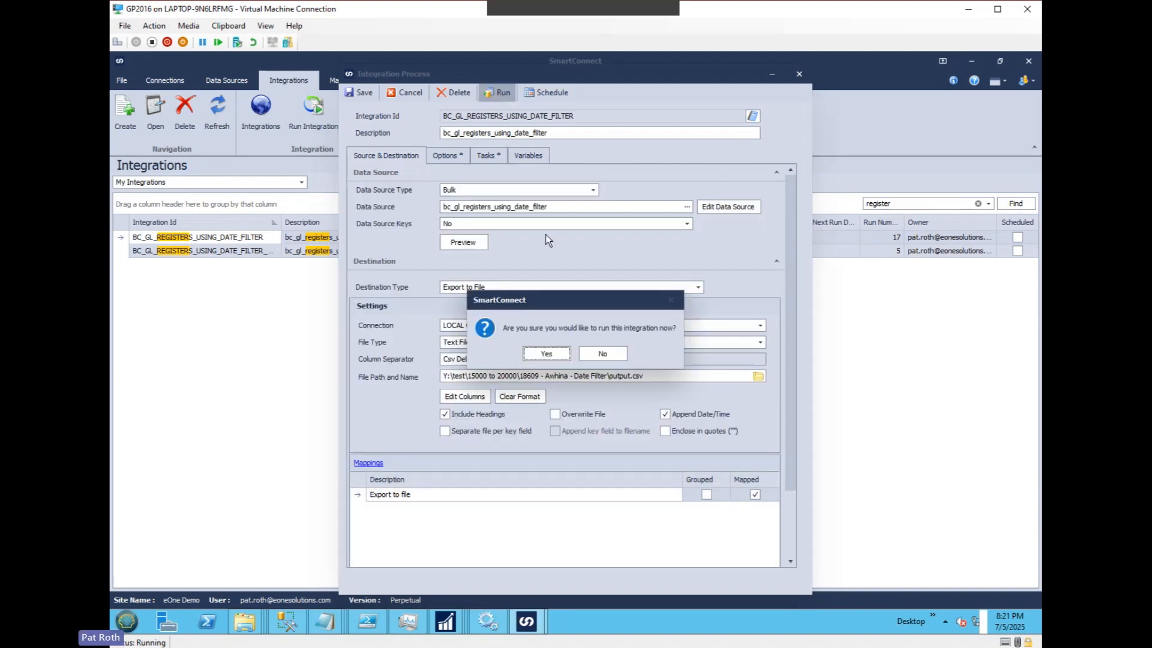
{"action": "left_click", "coordinate": [553, 353]}
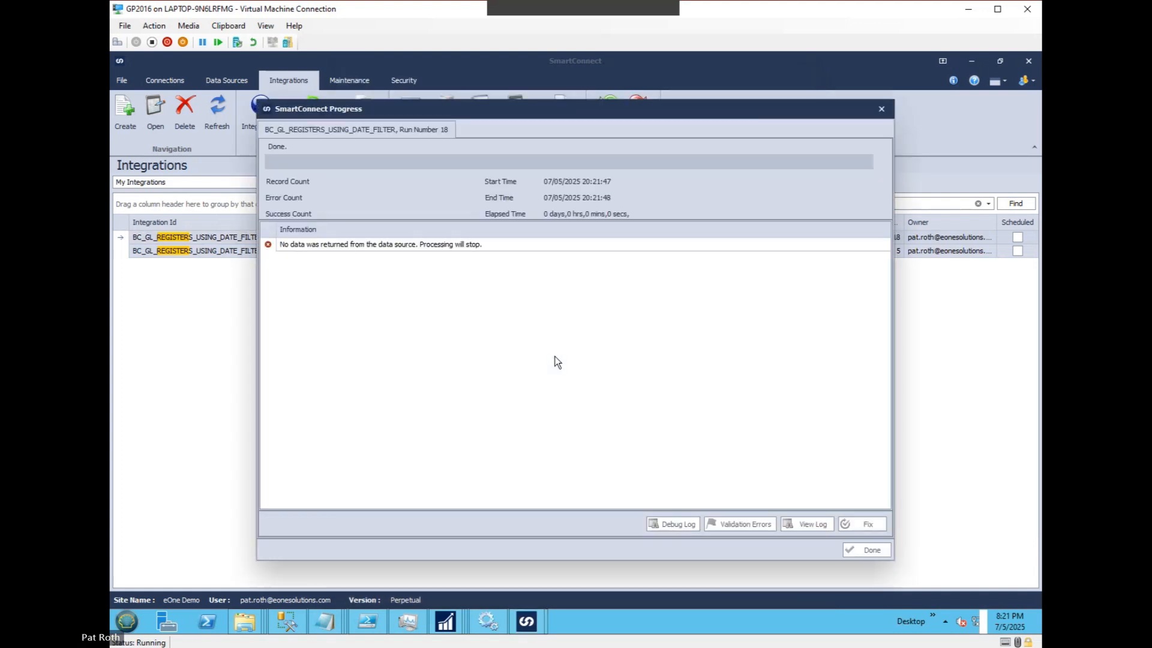
{"action": "left_click", "coordinate": [869, 548]}
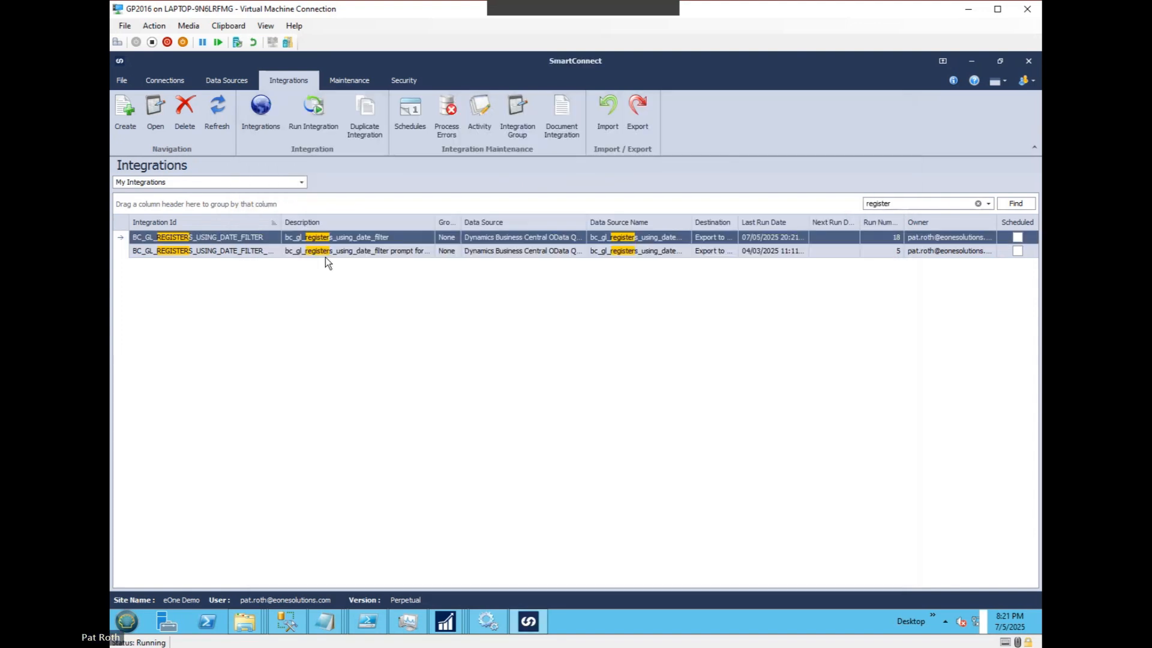
Reopen the BC_GL_REGISTERS_USING_DATE_FILTER integration and open its GBL_DATE variable for inspection.
{"action": "left_click", "coordinate": [260, 235]}
{"action": "double_click", "coordinate": [261, 235]}
{"action": "left_click", "coordinate": [528, 154]}
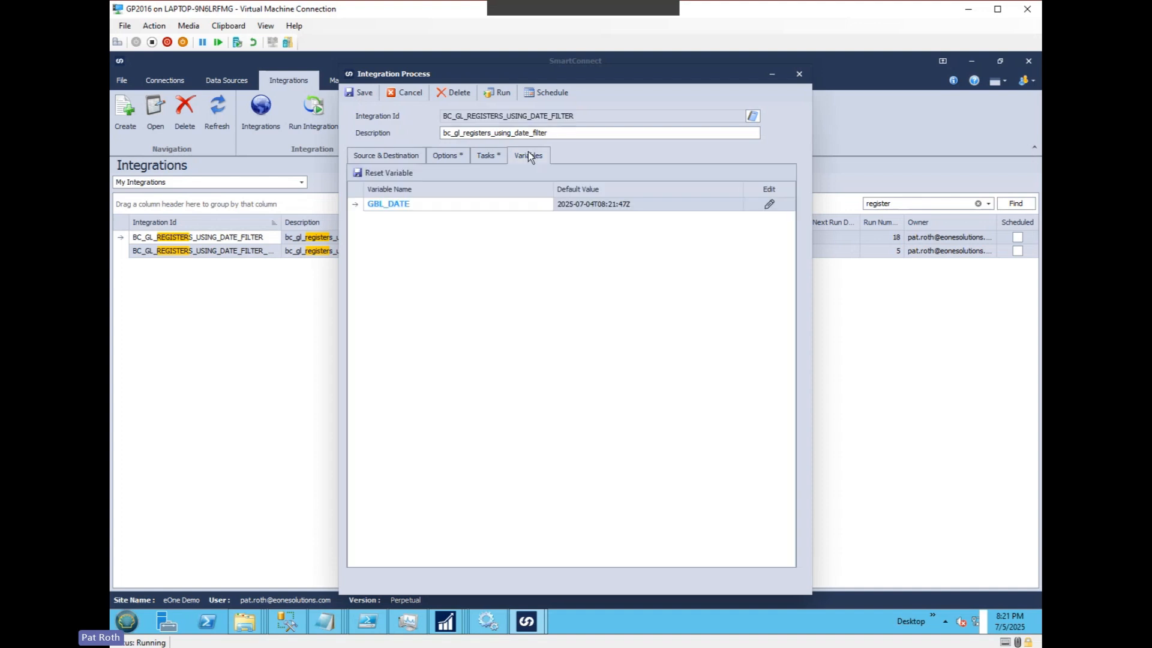
{"action": "left_click", "coordinate": [769, 204]}
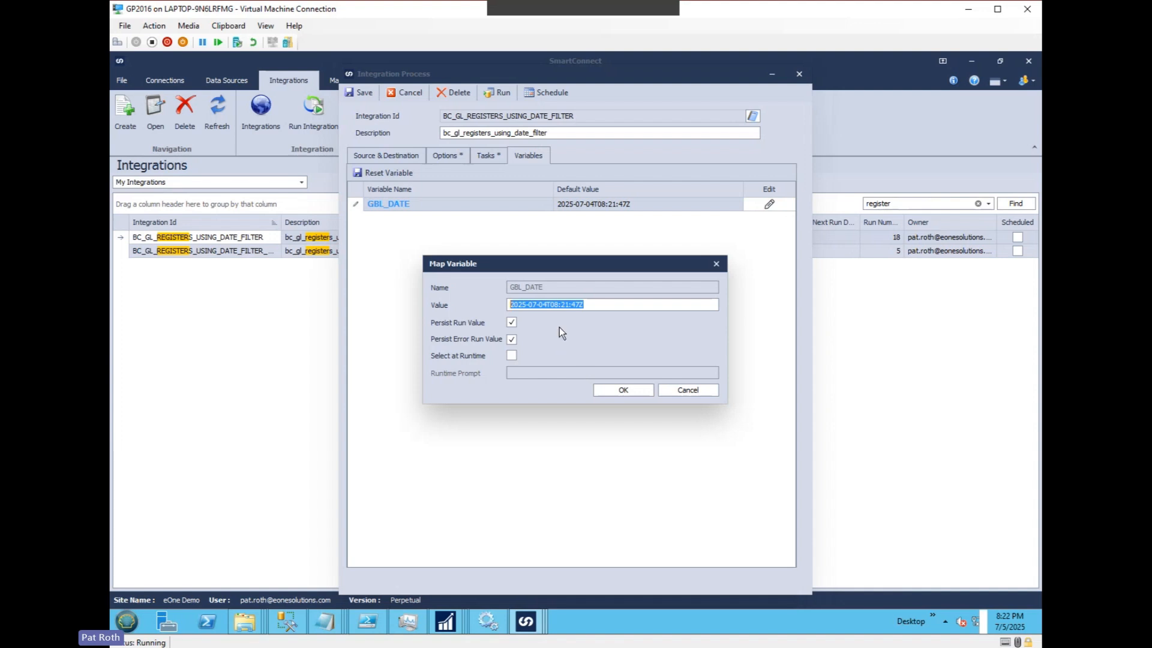
Examine the date and time portions of the GBL_DATE value, close the variable, and return to the source and destination settings.
{"action": "left_click", "coordinate": [564, 304]}
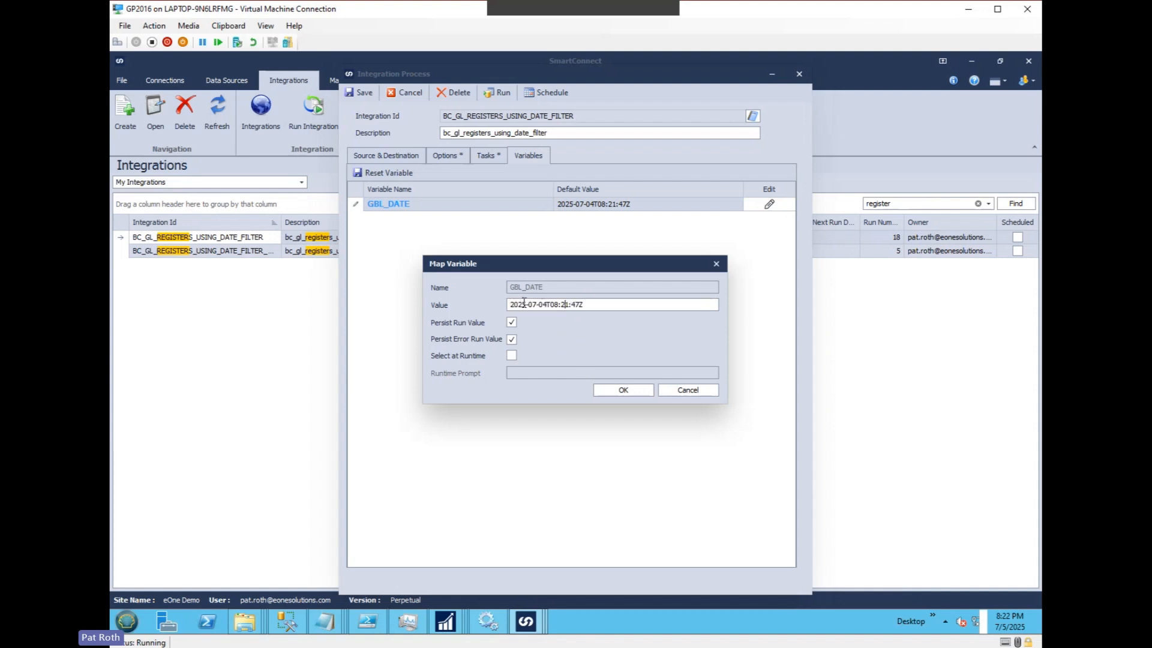
{"action": "left_click", "coordinate": [598, 306]}
{"action": "left_click_drag", "start_coordinate": [546, 305], "coordinate": [573, 307]}
{"action": "left_click", "coordinate": [598, 302]}
{"action": "left_click_drag", "start_coordinate": [585, 305], "coordinate": [508, 298]}
{"action": "left_click", "coordinate": [602, 305]}
{"action": "left_click", "coordinate": [624, 390]}
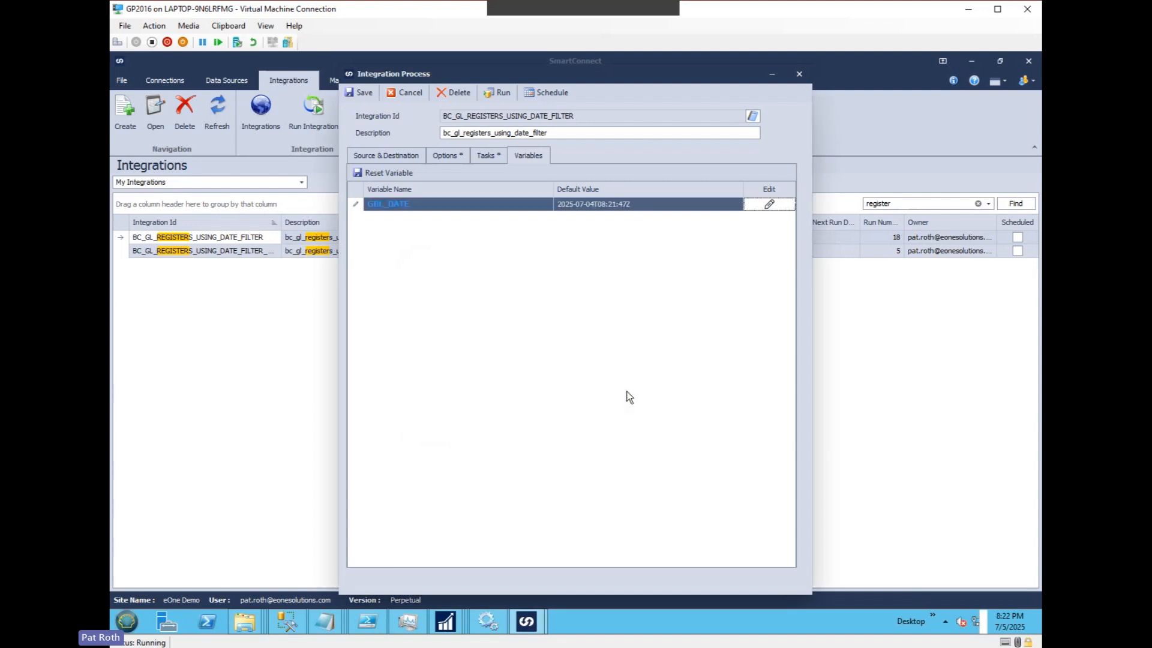
{"action": "left_click", "coordinate": [412, 158]}
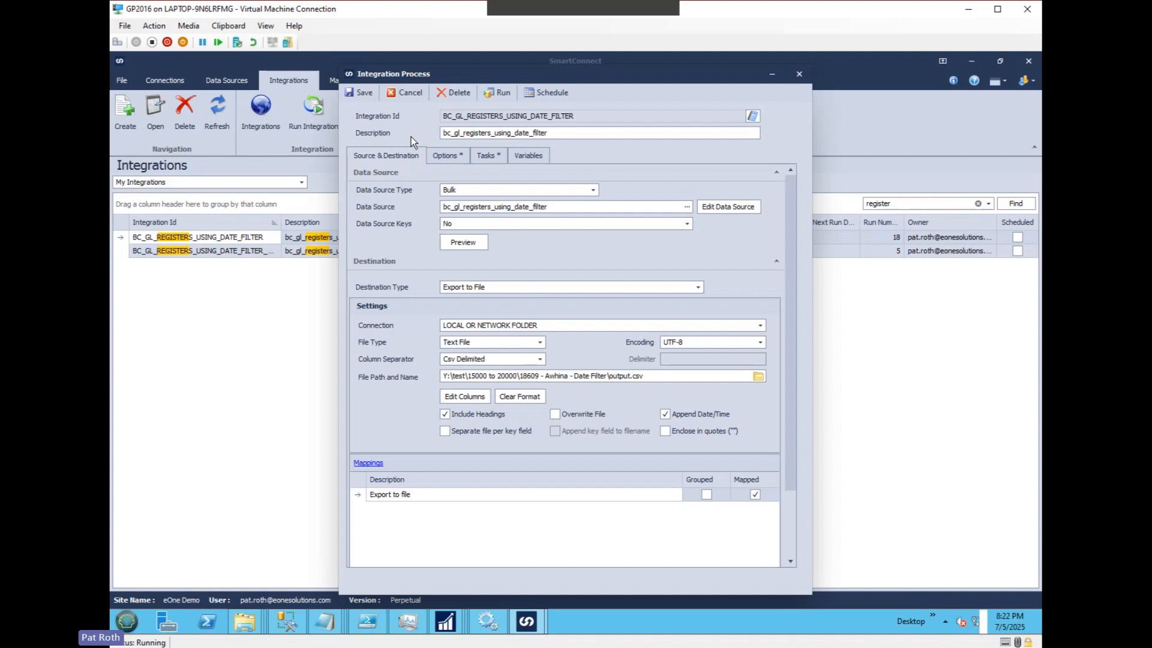